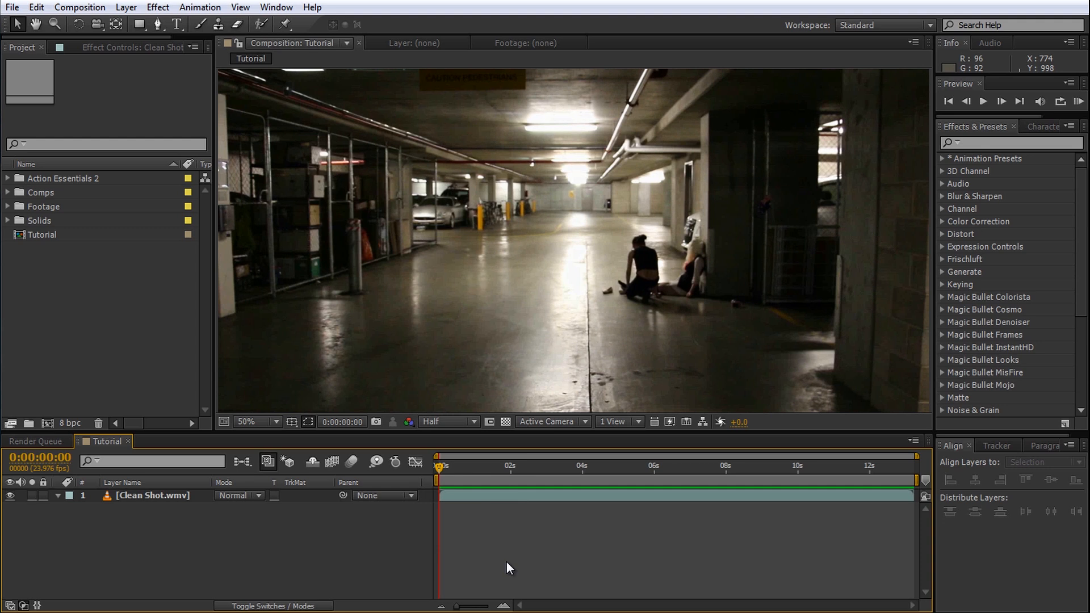
# Enable time remapping on the Clean Shot.wmv layer.
pyautogui.click(167, 496)
pyautogui.click(126, 6)
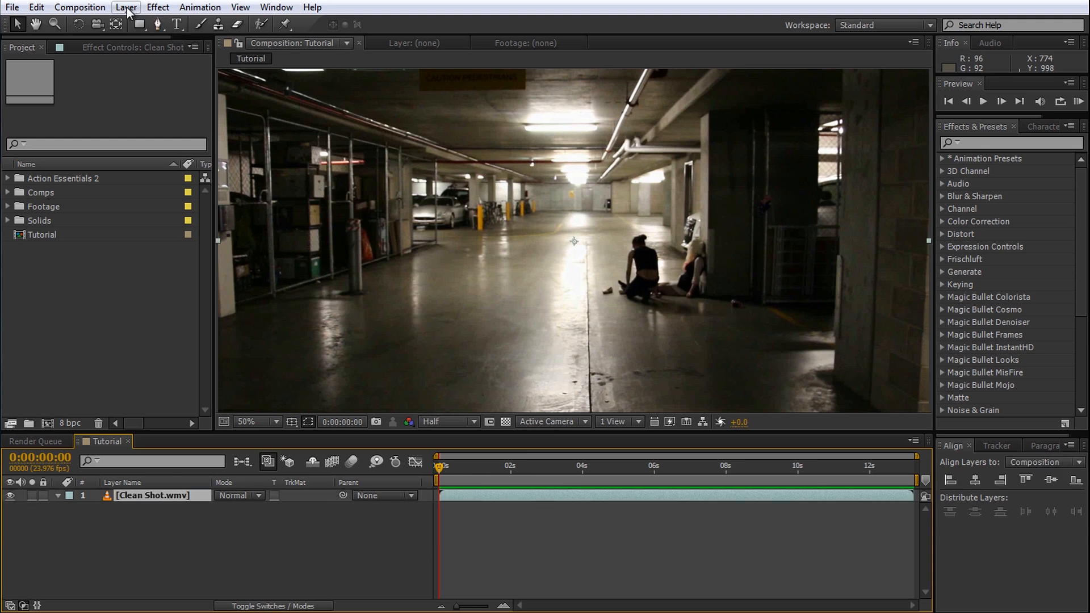
pyautogui.moveTo(341, 183)
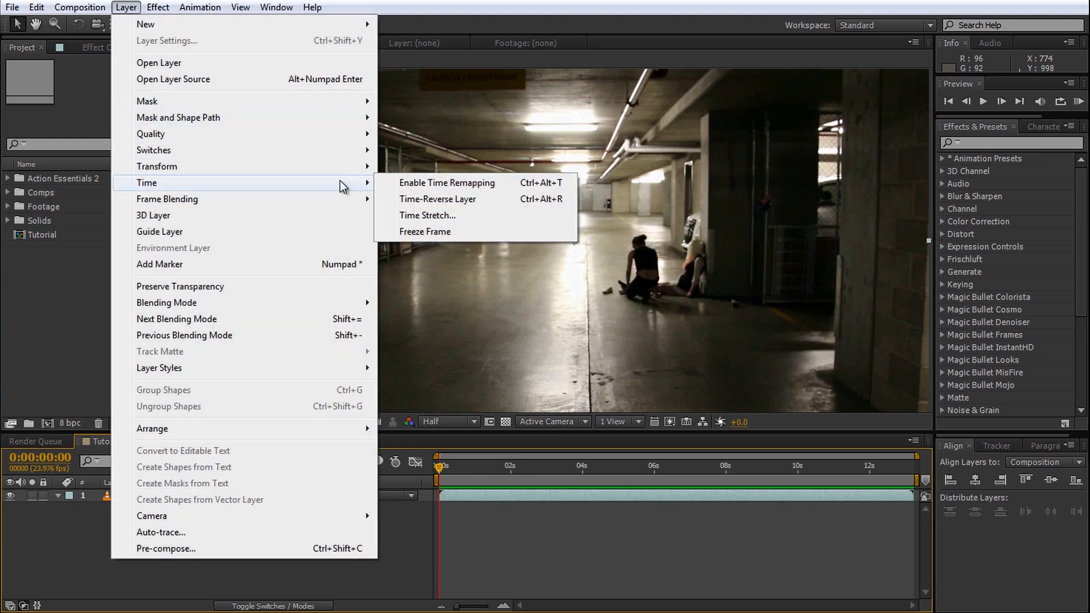
pyautogui.click(436, 183)
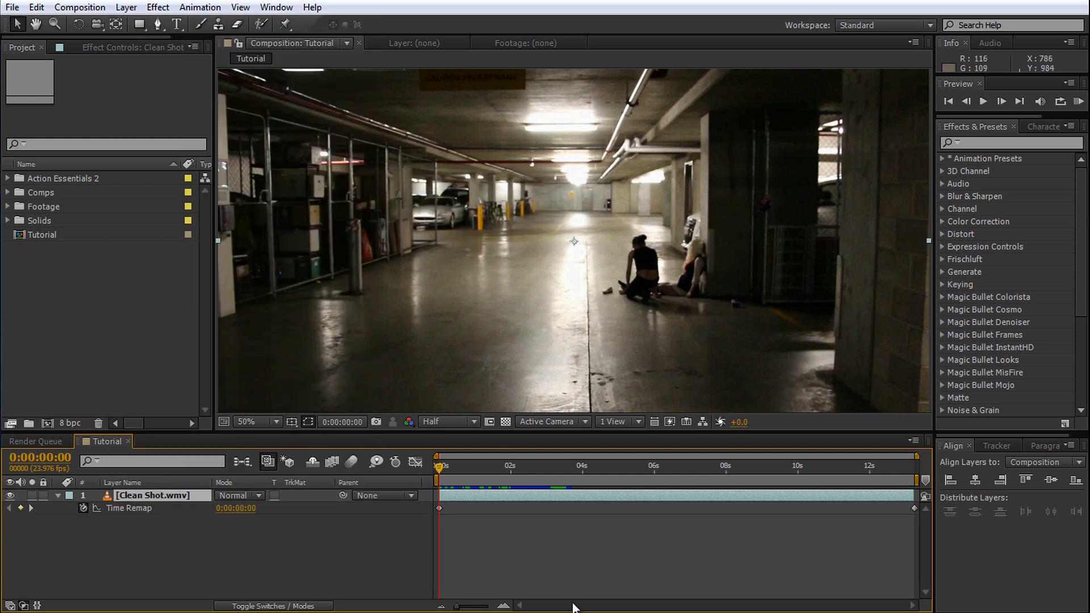
# Add Time Remap keyframes at 0:00:02:04 and 0:00:03:01, and shift the second with all following keyframes earlier to speed up that section.
pyautogui.moveTo(445, 470); pyautogui.dragTo(518, 484)
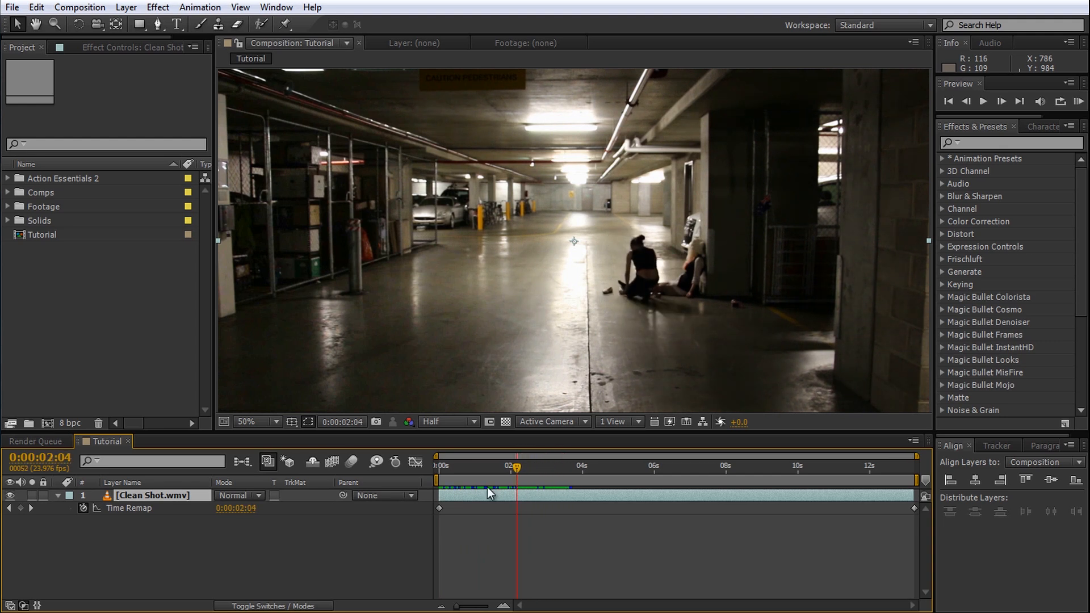
pyautogui.click(21, 508)
pyautogui.moveTo(517, 468); pyautogui.dragTo(547, 473)
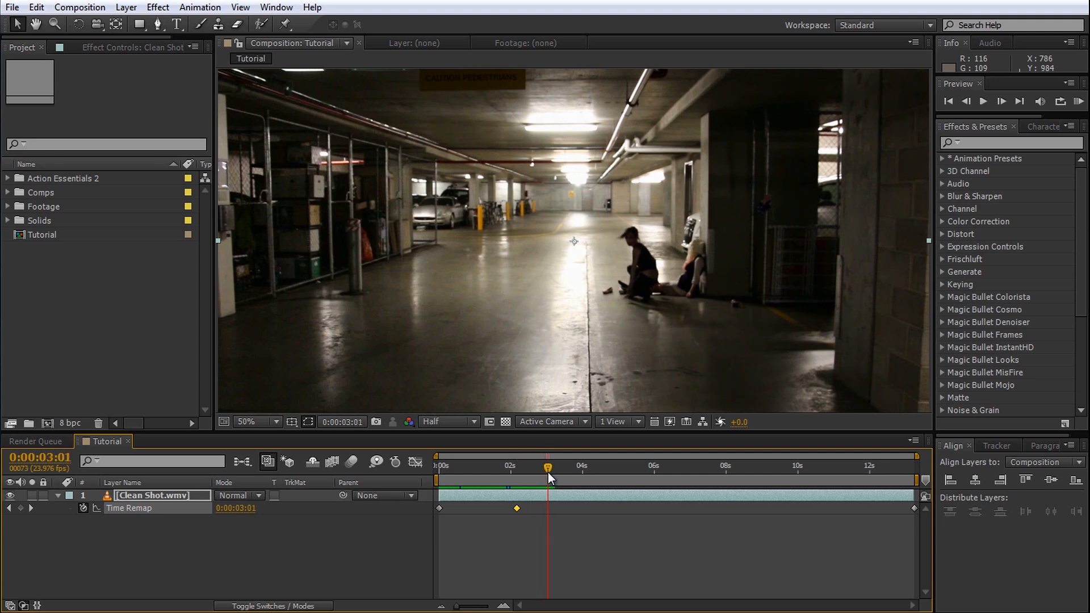
pyautogui.moveTo(605, 512); pyautogui.dragTo(918, 511)
pyautogui.moveTo(547, 508); pyautogui.dragTo(530, 509)
# Add a Time Remap keyframe at 0:00:03:06 and another beyond it, and shift the latter with its followers back to about 4 seconds.
pyautogui.moveTo(507, 469); pyautogui.dragTo(556, 483)
pyautogui.click(21, 508)
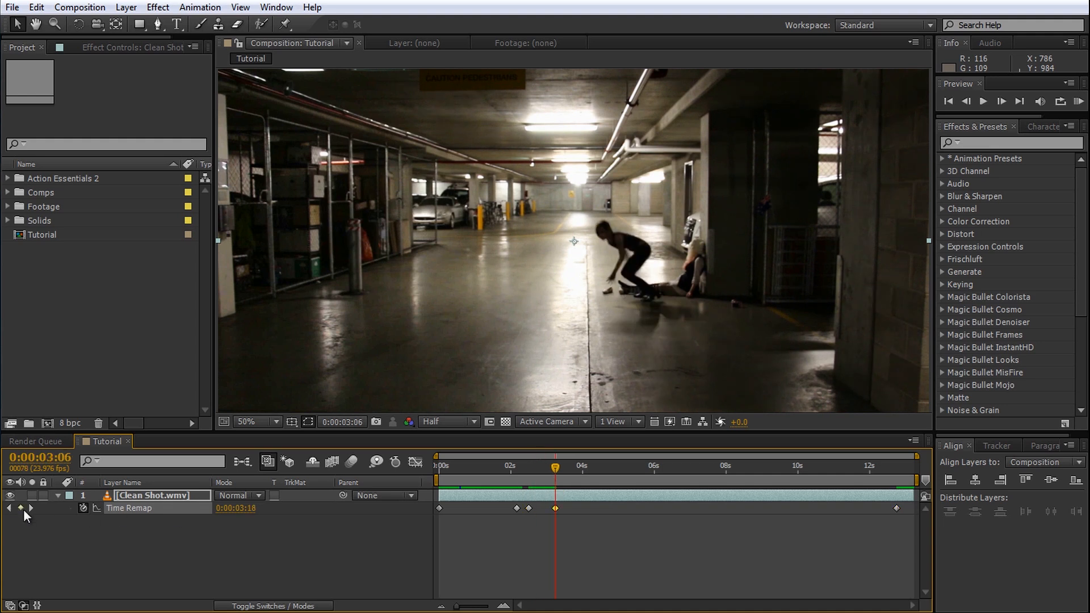
pyautogui.moveTo(555, 479); pyautogui.dragTo(632, 480)
pyautogui.click(21, 509)
pyautogui.moveTo(912, 539); pyautogui.dragTo(621, 505)
pyautogui.moveTo(632, 508); pyautogui.dragTo(581, 509)
# Speed up a third section with two more Time Remap keyframes, shifting the second and its followers back to about 5 seconds.
pyautogui.moveTo(571, 477); pyautogui.dragTo(690, 476)
pyautogui.click(20, 508)
pyautogui.click(20, 509)
pyautogui.moveTo(685, 537); pyautogui.dragTo(851, 505)
pyautogui.moveTo(689, 508); pyautogui.dragTo(623, 508)
# Speed up a fourth section with another Time Remap keyframe pair, shifting the second and its followers back to about 6 seconds.
pyautogui.moveTo(590, 476); pyautogui.dragTo(692, 474)
pyautogui.click(20, 509)
pyautogui.click(20, 509)
pyautogui.moveTo(685, 535); pyautogui.dragTo(823, 504)
pyautogui.moveTo(693, 508); pyautogui.dragTo(660, 509)
# Go to the running woman at 0:00:04:19 and apply CC Force Motion Blur to the Clean Shot.wmv layer.
pyautogui.click(612, 472)
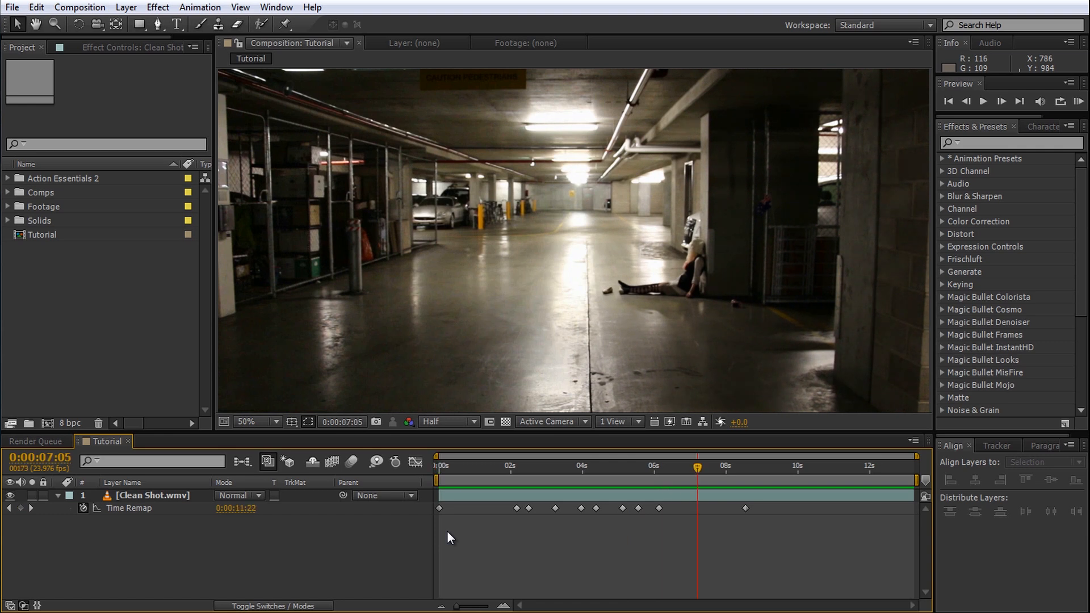
pyautogui.moveTo(554, 467); pyautogui.dragTo(611, 492)
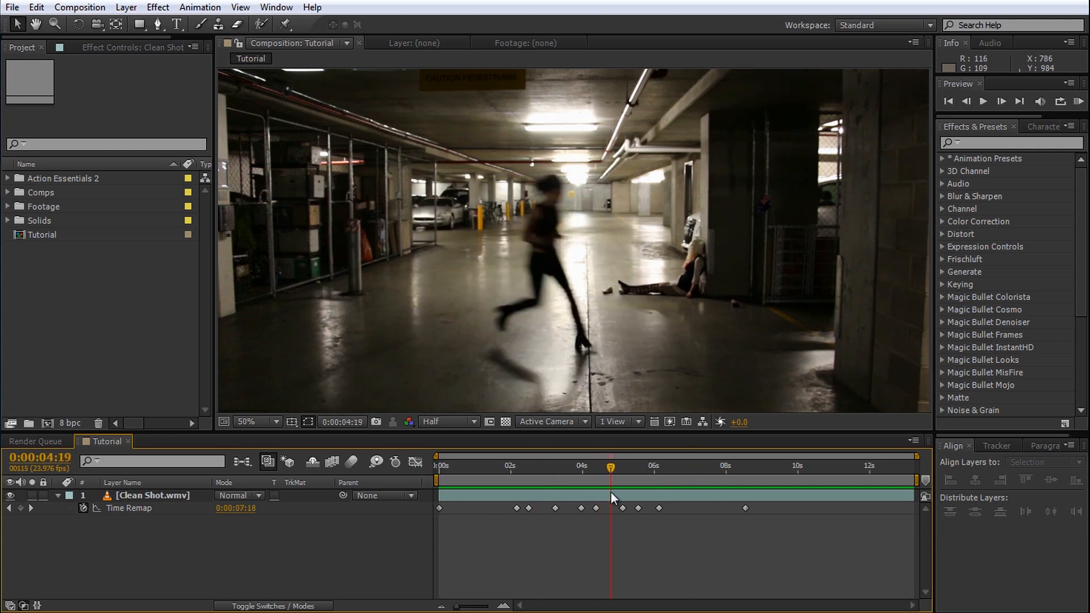
pyautogui.click(971, 143)
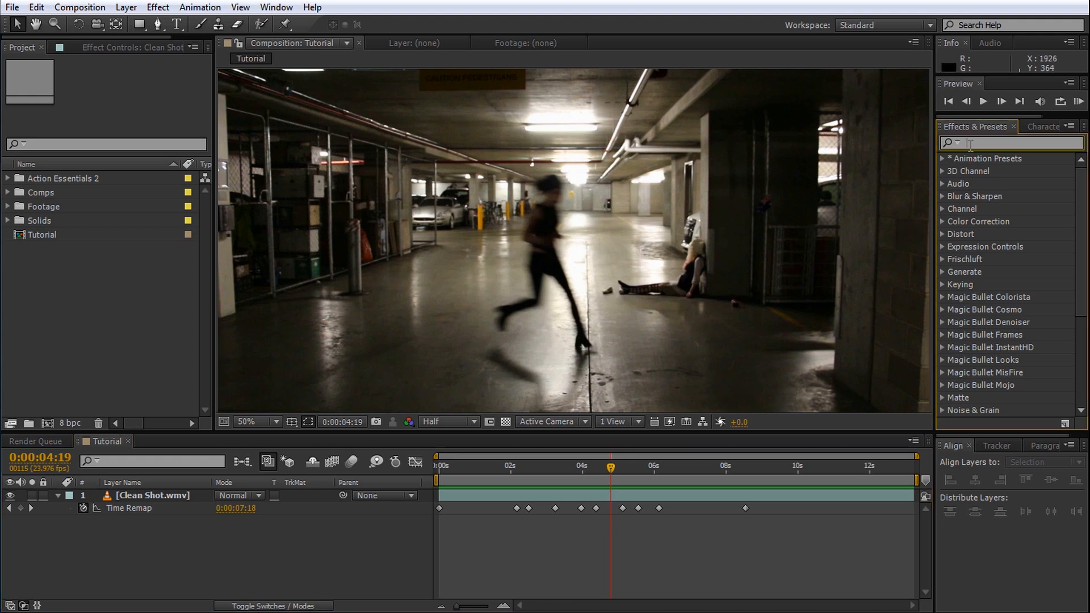
pyautogui.write('cc for')
pyautogui.moveTo(987, 172); pyautogui.dragTo(160, 496)
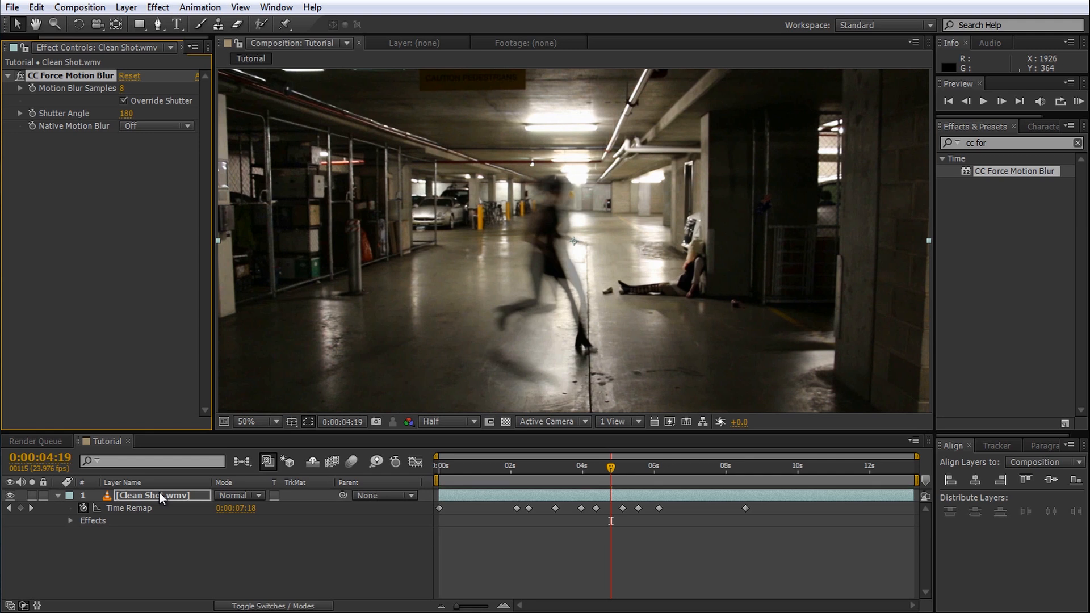
# Set the motion blur's Shutter Angle to 300 and preview the shot from 0:00:03:01.
pyautogui.click(127, 114)
pyautogui.write('300')
pyautogui.press('Return')
pyautogui.moveTo(608, 468); pyautogui.dragTo(547, 475)
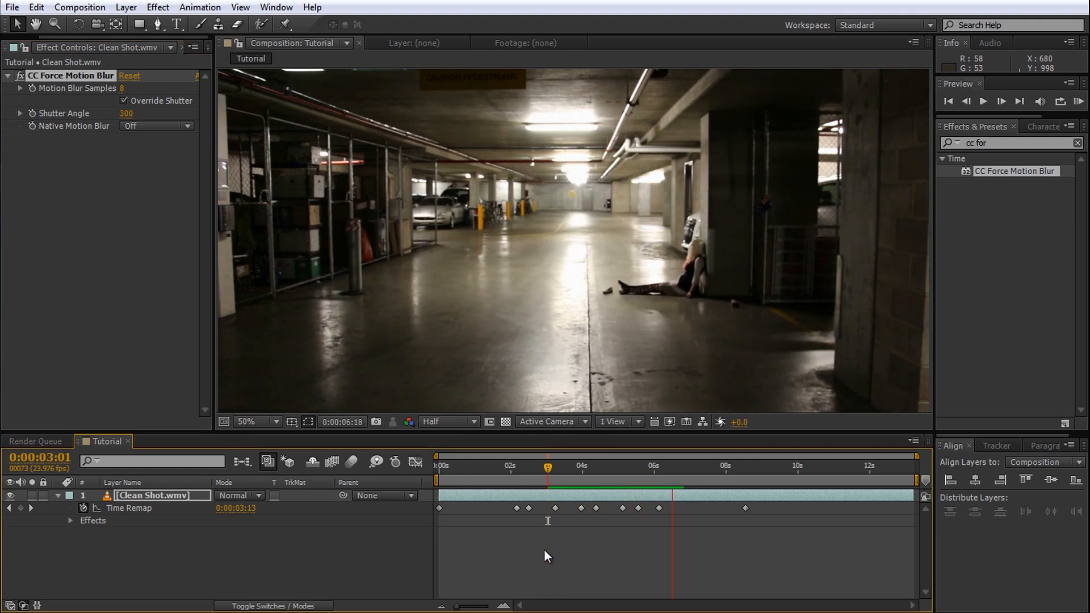
pyautogui.press('space')
# Collapse the Clean Shot layer's properties and place Clean Plate.jpg from the VFX footage folder beneath it in the composition.
pyautogui.click(58, 497)
pyautogui.click(159, 547)
pyautogui.click(31, 39)
pyautogui.click(8, 208)
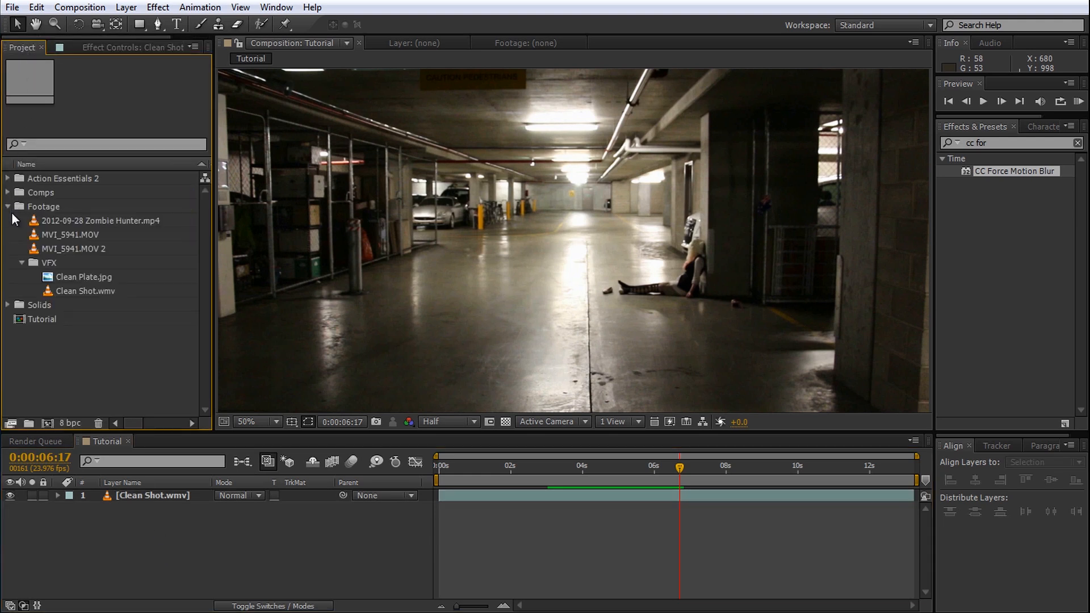
pyautogui.moveTo(63, 277); pyautogui.dragTo(134, 519)
# Compare the clean plate with the shot by toggling layer visibility, leaving Clean Plate.jpg hidden and Clean Shot.wmv shown at 0:00:05:05.
pyautogui.click(612, 466)
pyautogui.click(10, 495)
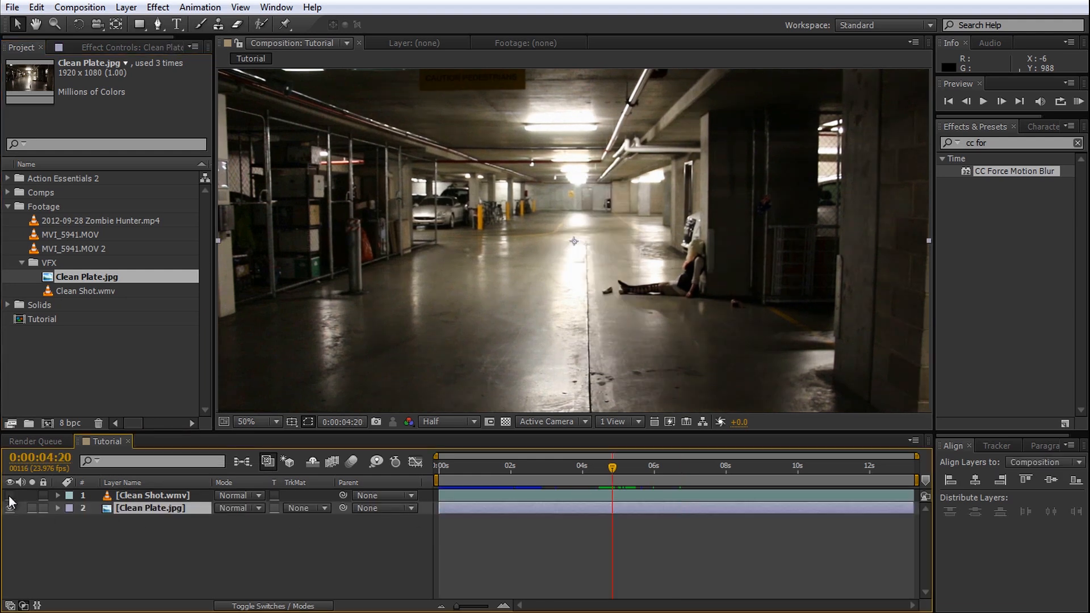
pyautogui.moveTo(615, 468)
pyautogui.mouseDown()
pyautogui.moveTo(526, 476)
pyautogui.moveTo(629, 476)
pyautogui.mouseUp()
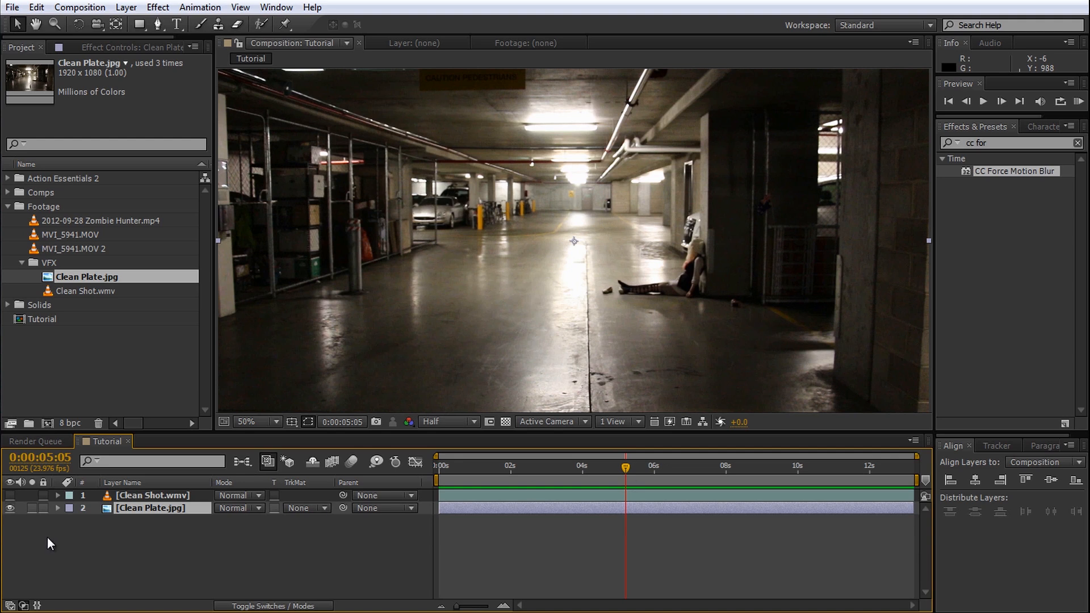
pyautogui.click(10, 510)
pyautogui.click(10, 495)
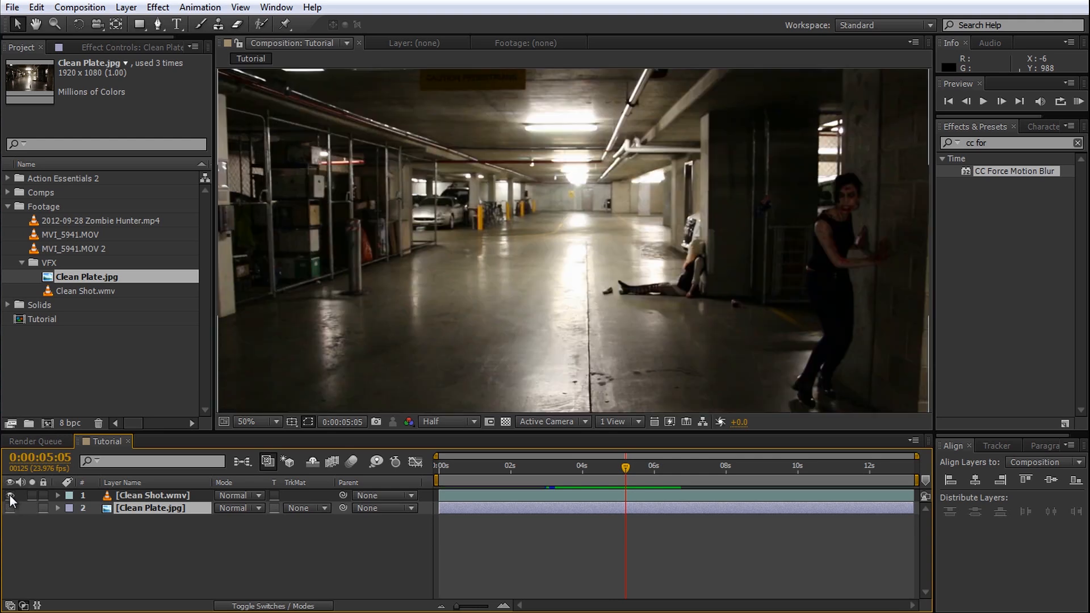
# Duplicate the Clean Shot.wmv layer and rename the copy ShadowTrail.
pyautogui.click(158, 497)
pyautogui.hotkey('ctrl', 'd')
pyautogui.press('Return')
pyautogui.write('ShadowTrail')
pyautogui.press('Return')
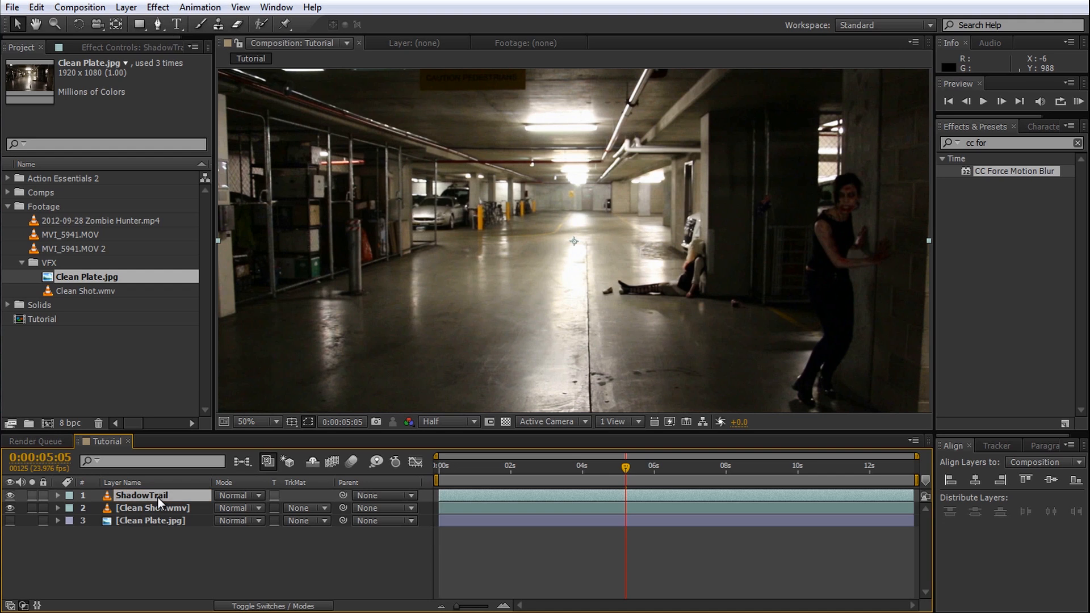
# Find the Difference Matte effect and apply it to the ShadowTrail layer.
pyautogui.click(994, 143)
pyautogui.write('d')
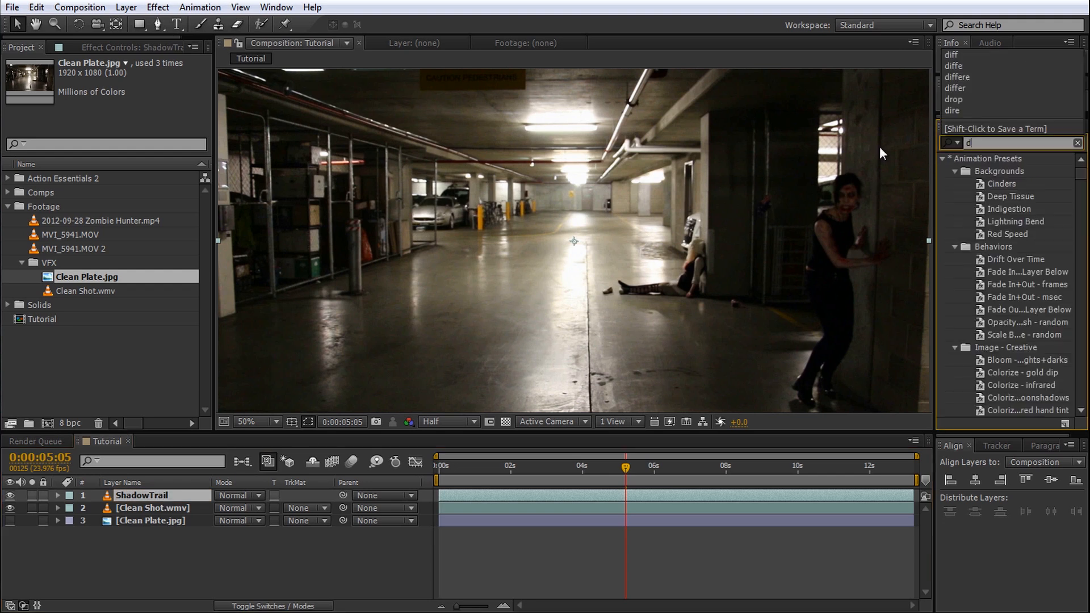
pyautogui.write('iffere')
pyautogui.doubleClick(996, 183)
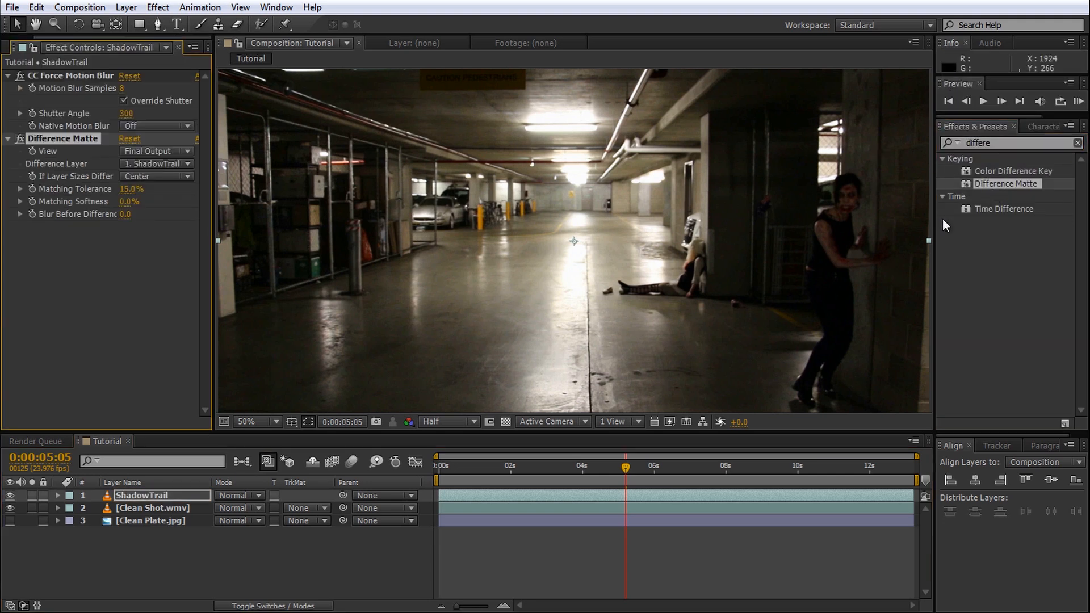
# Set the Difference Matte's difference layer to Clean Plate.jpg and its view to Matte Only.
pyautogui.click(178, 166)
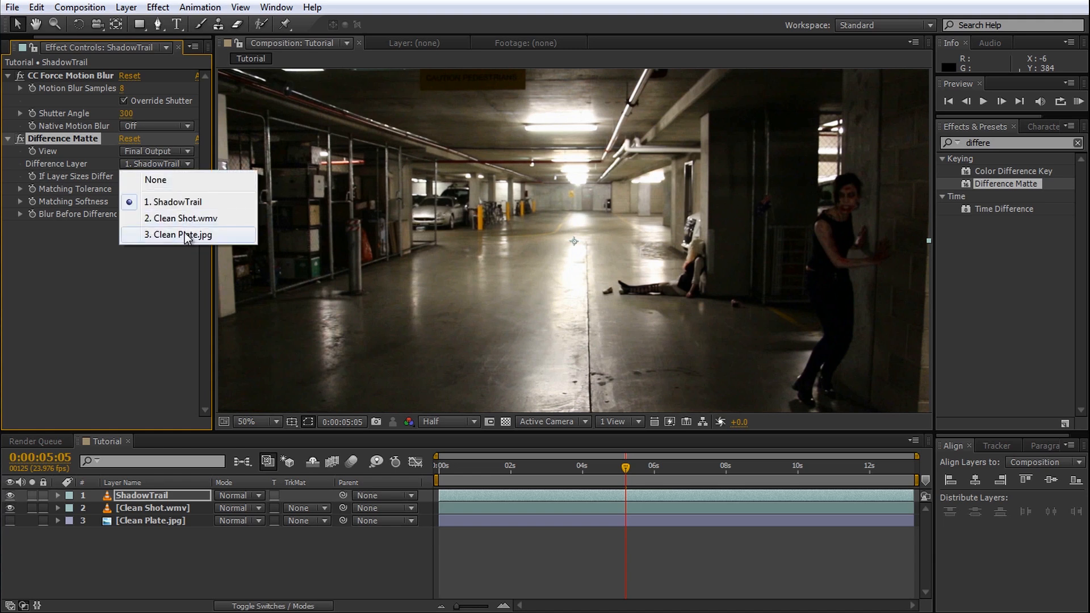
pyautogui.click(185, 235)
pyautogui.click(178, 153)
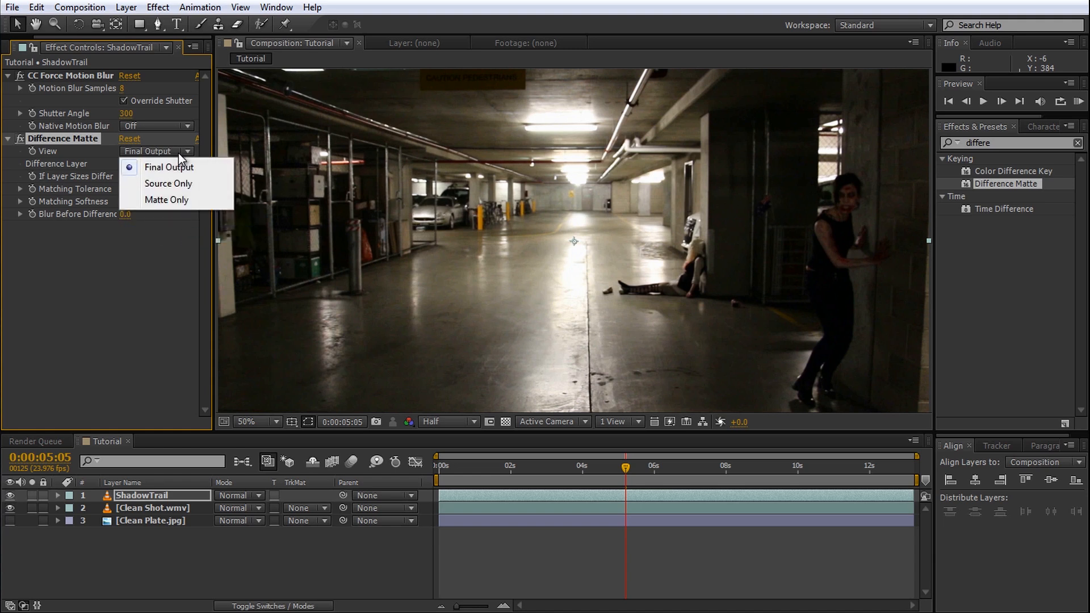
pyautogui.click(166, 200)
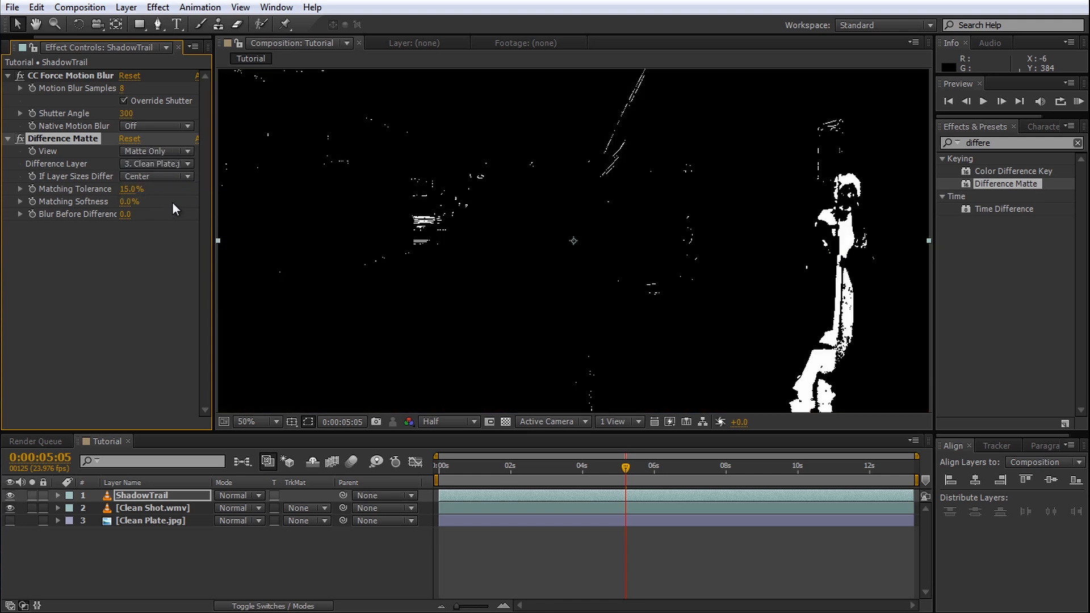
# At 0:00:04:20, set the Difference Matte's Matching Tolerance to 13% and Matching Softness to 31%.
pyautogui.moveTo(623, 469); pyautogui.dragTo(611, 470)
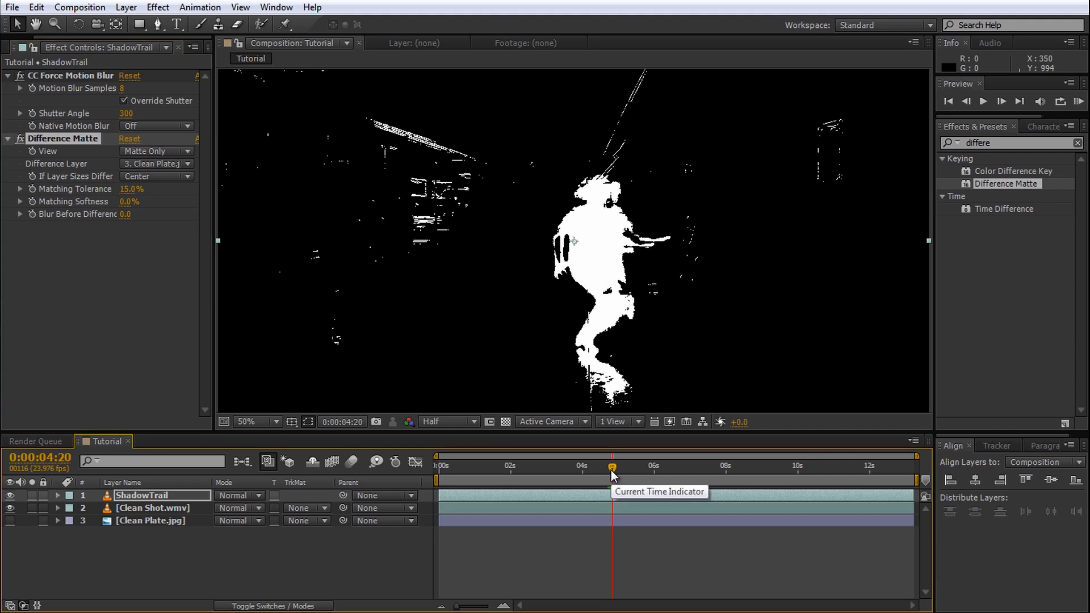
pyautogui.click(129, 195)
pyautogui.write('13')
pyautogui.press('Return')
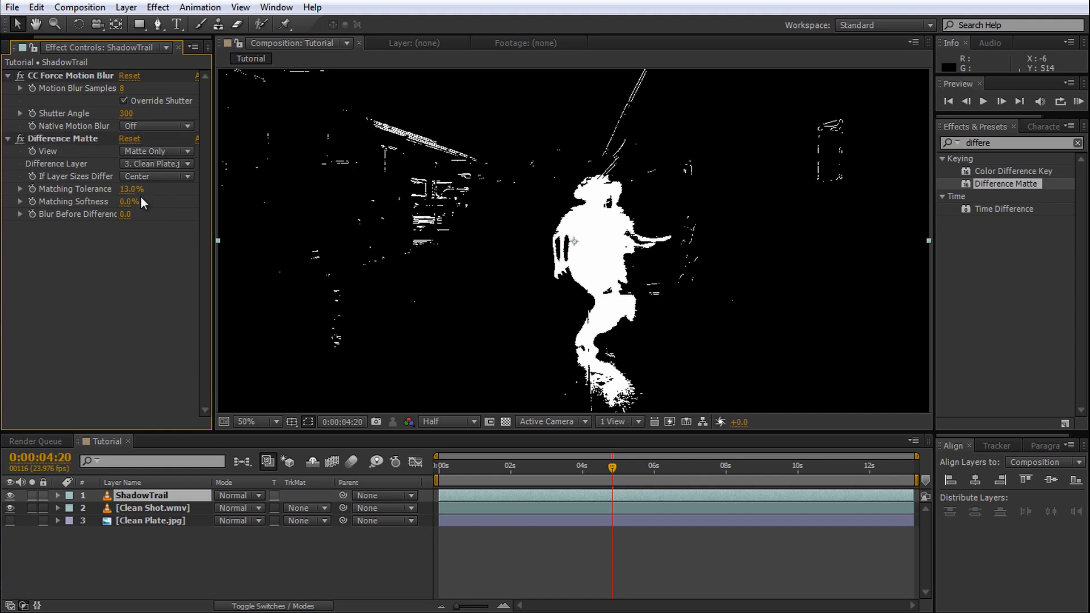
pyautogui.moveTo(126, 202); pyautogui.dragTo(158, 213)
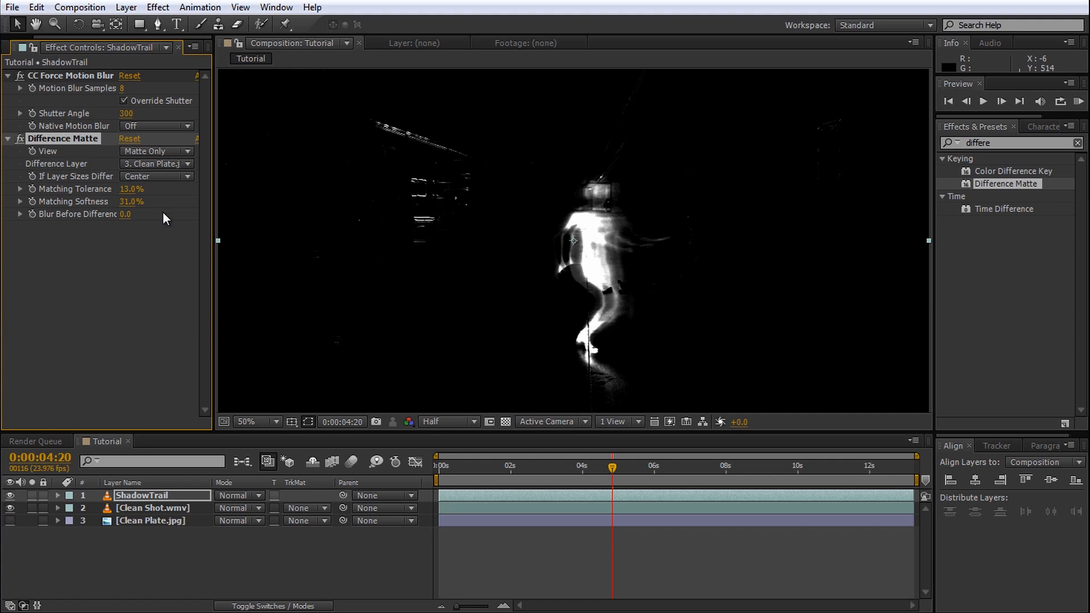
# Apply the Invert channel effect to the ShadowTrail layer and preview the matte from 0:00:01:23.
pyautogui.click(1014, 143)
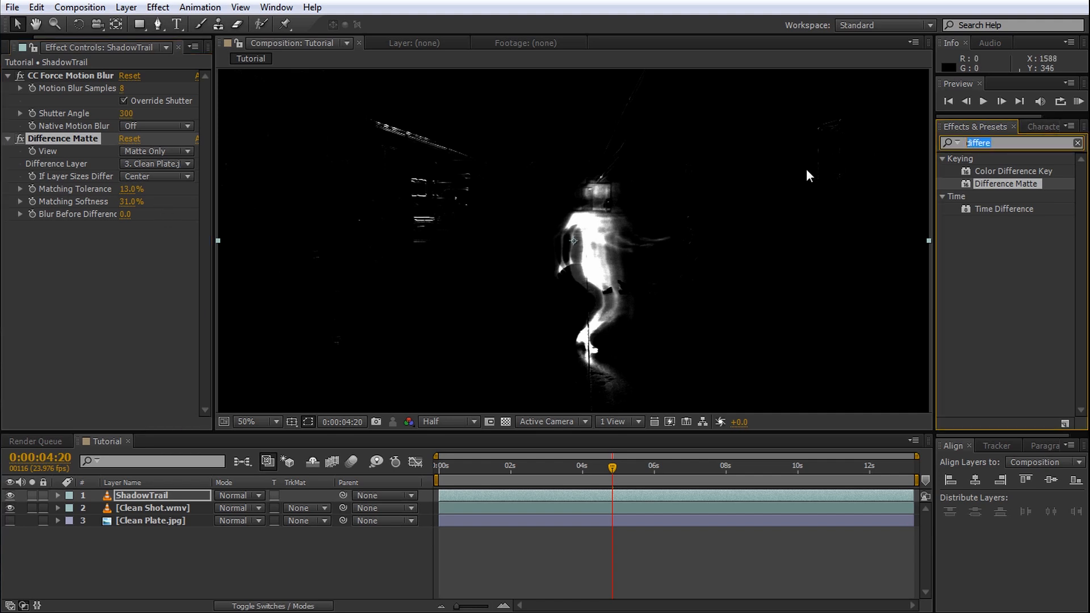
pyautogui.write('invert')
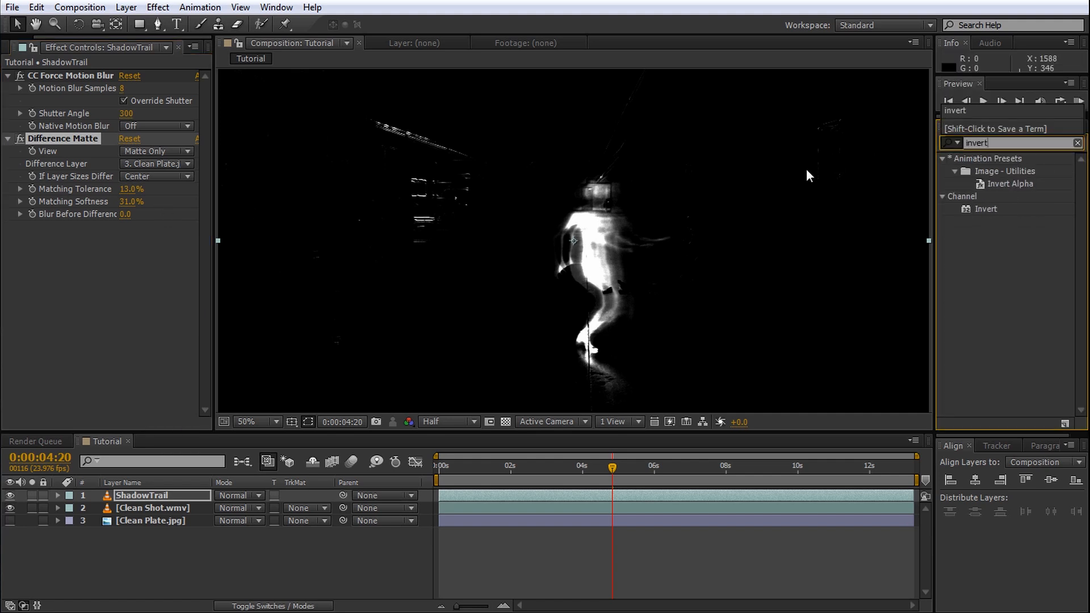
pyautogui.doubleClick(983, 210)
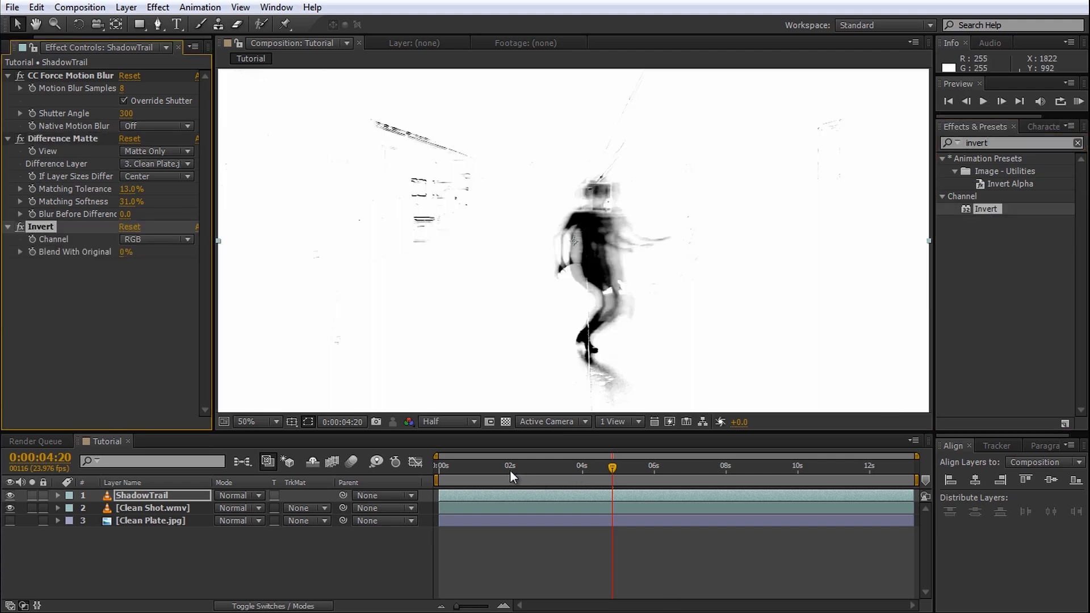
pyautogui.click(511, 472)
pyautogui.press('space')
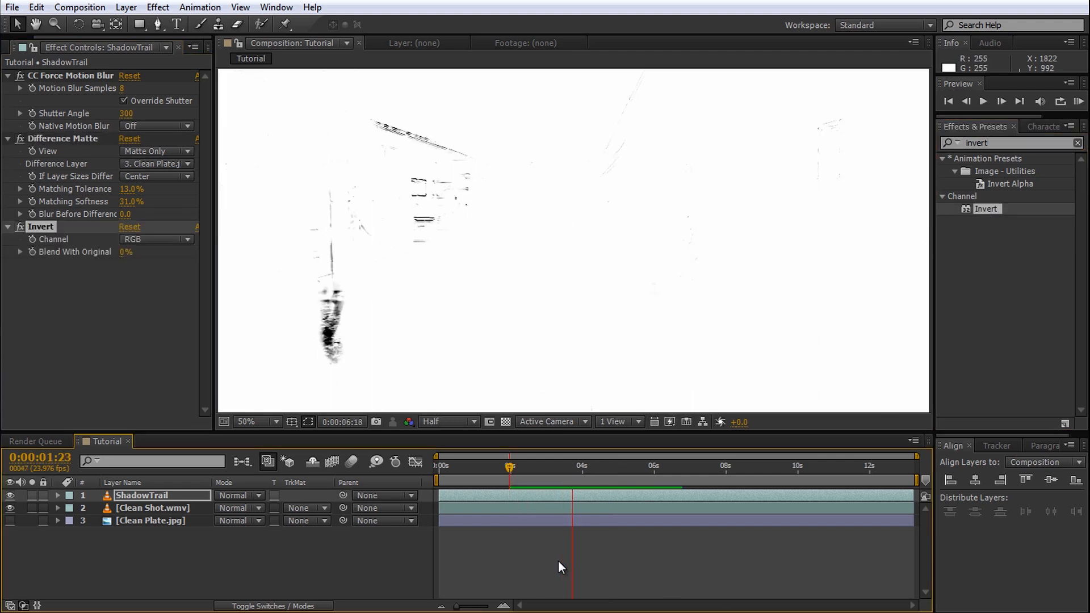
# Set the ShadowTrail layer's blending mode to Multiply and inspect the shadow around 0:00:04:19.
pyautogui.moveTo(513, 473); pyautogui.dragTo(611, 478)
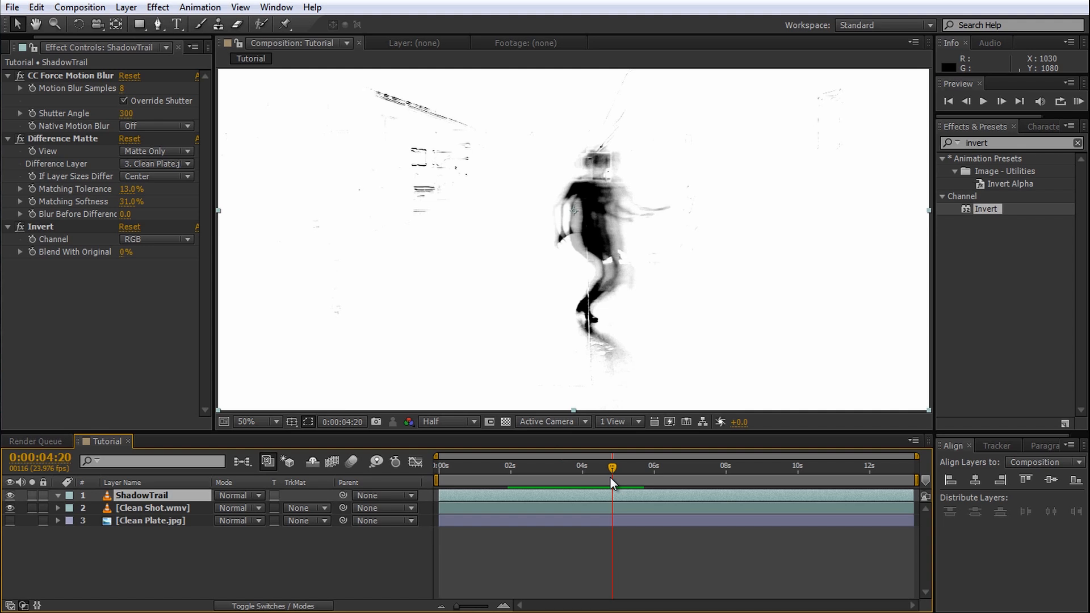
pyautogui.click(259, 495)
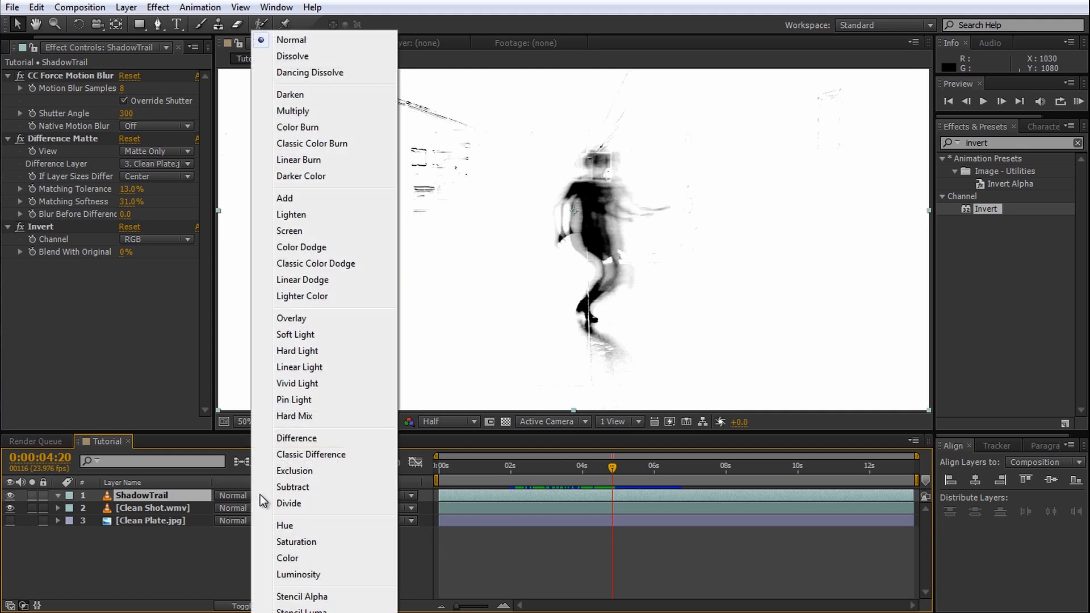
pyautogui.click(311, 112)
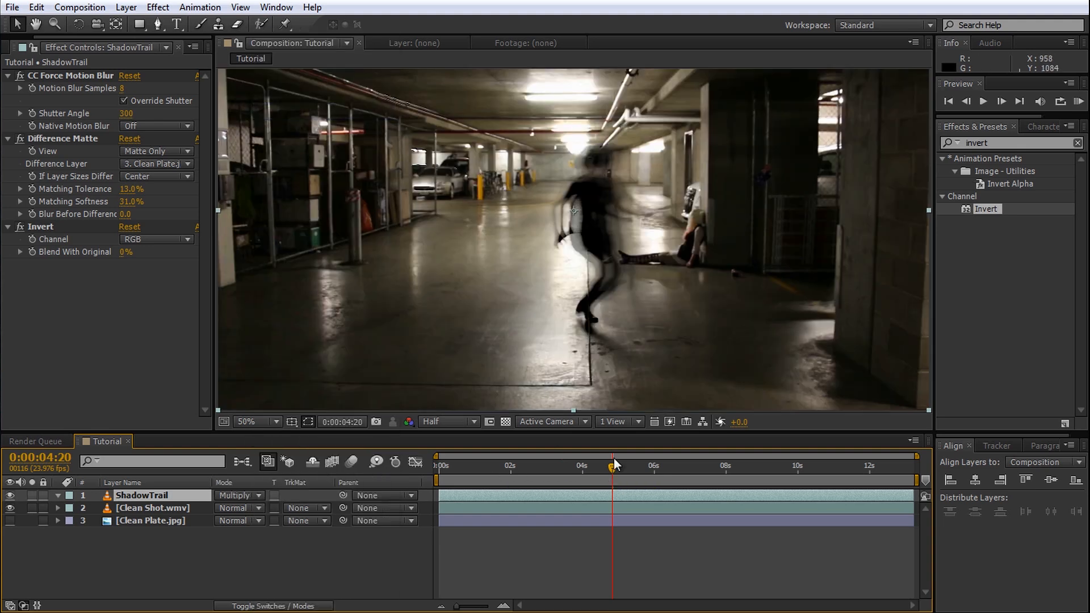
pyautogui.moveTo(612, 469); pyautogui.dragTo(610, 472)
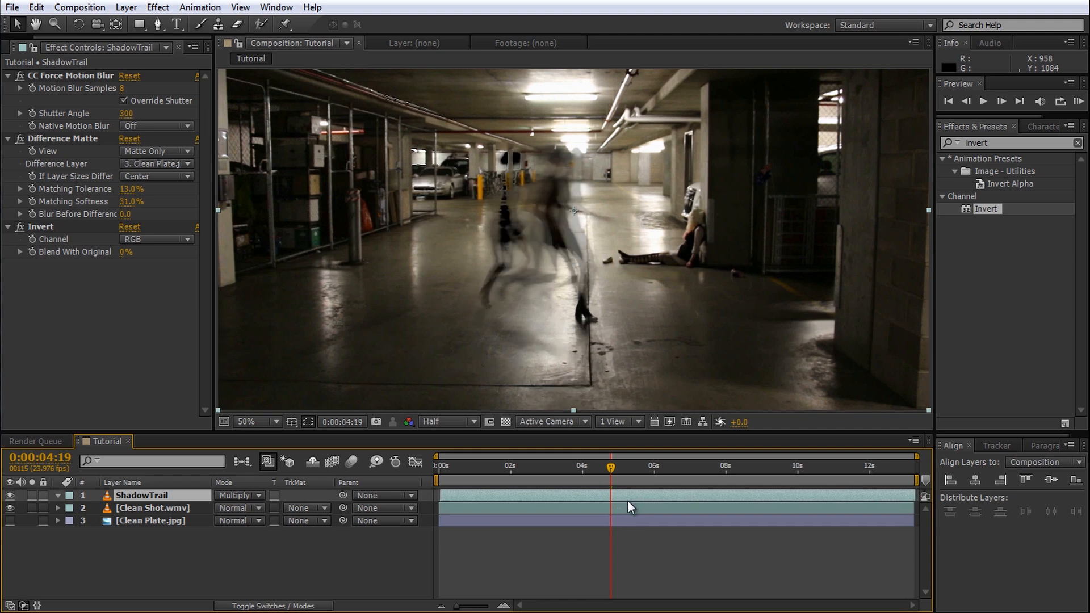
# Turn on opacity keyframing for the ShadowTrail layer before the run and set its opacity to 0%.
pyautogui.moveTo(611, 471); pyautogui.dragTo(522, 471)
pyautogui.press('t')
pyautogui.click(96, 508)
pyautogui.click(224, 508)
pyautogui.write('0')
pyautogui.press('Return')
# Add a ShadowTrail opacity keyframe five frames after the first one.
pyautogui.press('pagedown')
pyautogui.press('pagedown')
pyautogui.press('pagedown')
pyautogui.press('pagedown')
pyautogui.press('pagedown')
pyautogui.click(21, 508)
# Add a 0% opacity keyframe to ShadowTrail another five frames along the timeline.
pyautogui.press('pagedown')
pyautogui.press('pagedown')
pyautogui.press('pagedown')
pyautogui.press('pagedown')
pyautogui.press('pagedown')
pyautogui.click(224, 508)
pyautogui.write('0')
pyautogui.press('Return')
# Extend the ShadowTrail opacity flicker with further alternating keyframes, again dropping opacity to 0%, and preview the result.
pyautogui.click(21, 508)
pyautogui.click(21, 508)
pyautogui.press('pagedown')
pyautogui.press('pagedown')
pyautogui.press('pagedown')
pyautogui.press('pagedown')
pyautogui.press('pagedown')
pyautogui.click(225, 508)
pyautogui.write('0')
pyautogui.press('Return')
pyautogui.click(610, 560)
pyautogui.press('KP_0')
# At 0:00:04:19, duplicate the ShadowTrail layer twice and offset each copy slightly further along the timeline.
pyautogui.moveTo(597, 472); pyautogui.dragTo(611, 473)
pyautogui.click(182, 497)
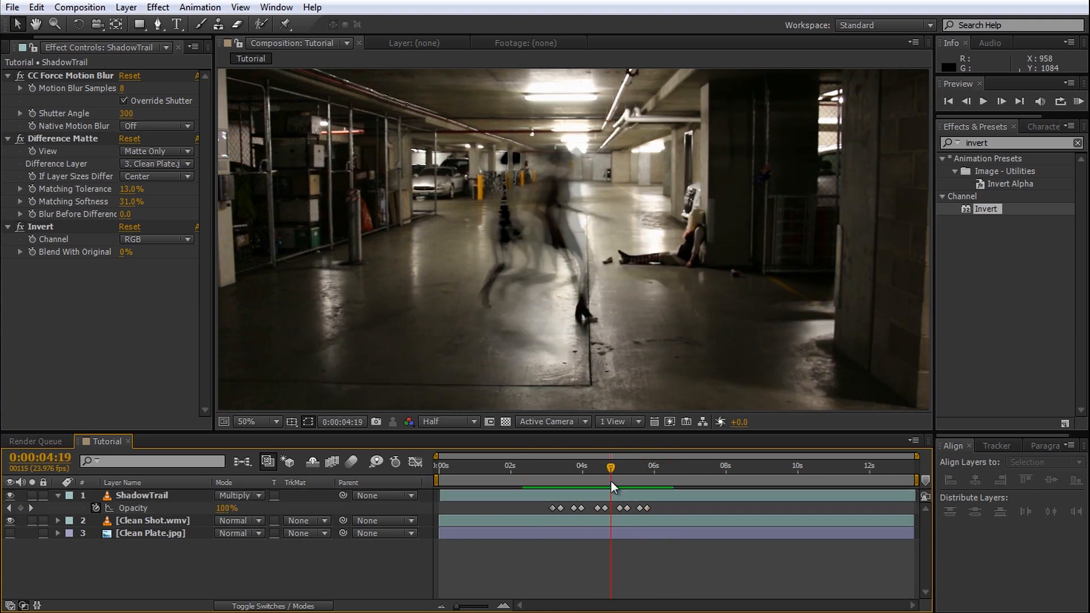
pyautogui.hotkey('ctrl', 'd')
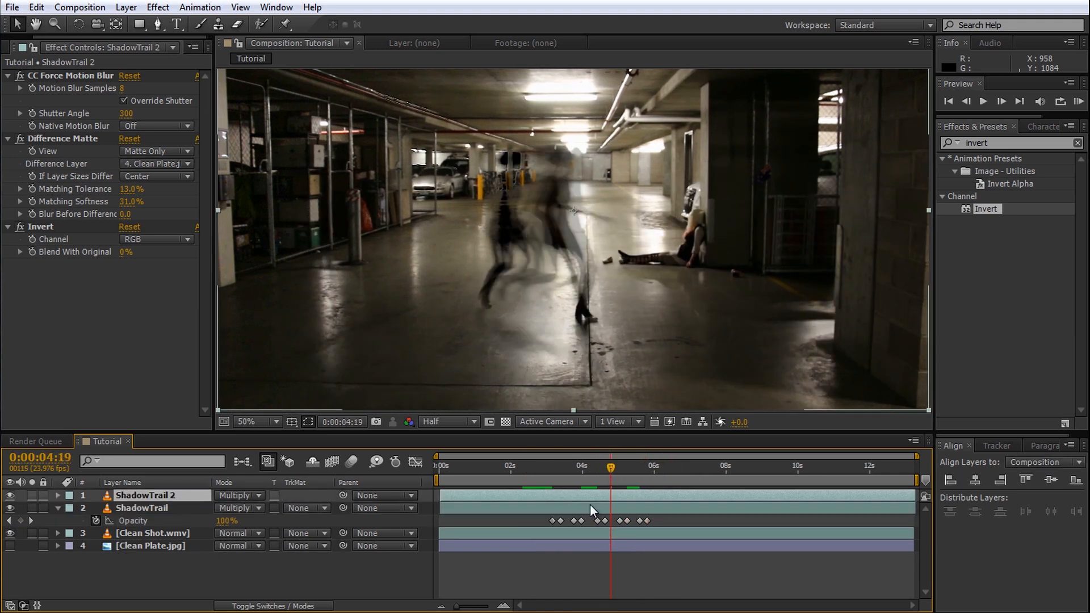
pyautogui.hotkey('ctrl', 'd')
pyautogui.hotkey('ctrl', 't')
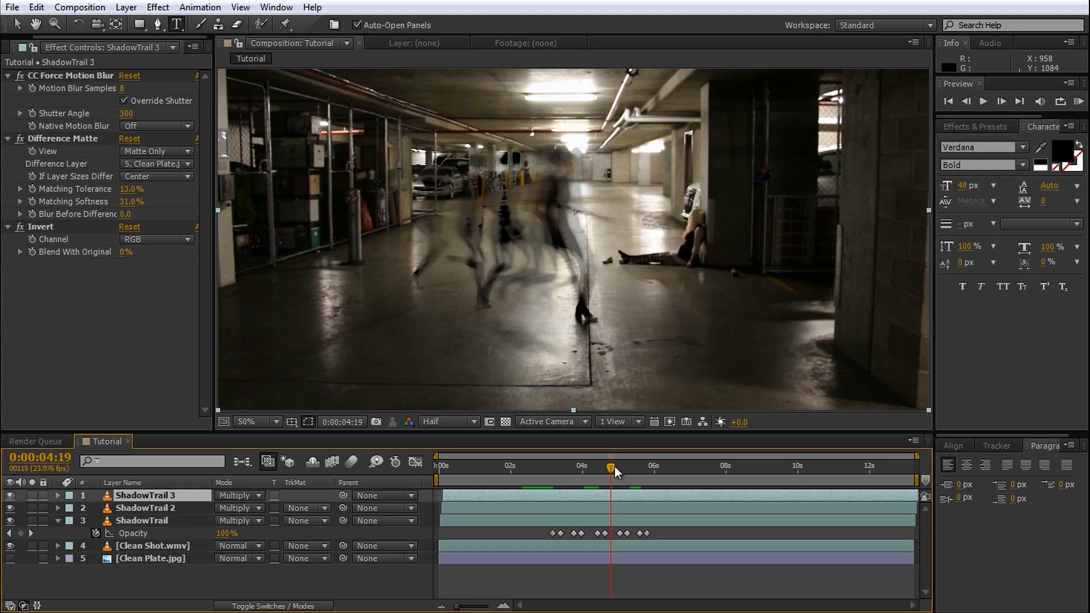
# Preview the offset ShadowTrail copies from earlier in the timeline.
pyautogui.moveTo(602, 465); pyautogui.dragTo(494, 476)
pyautogui.press('space')
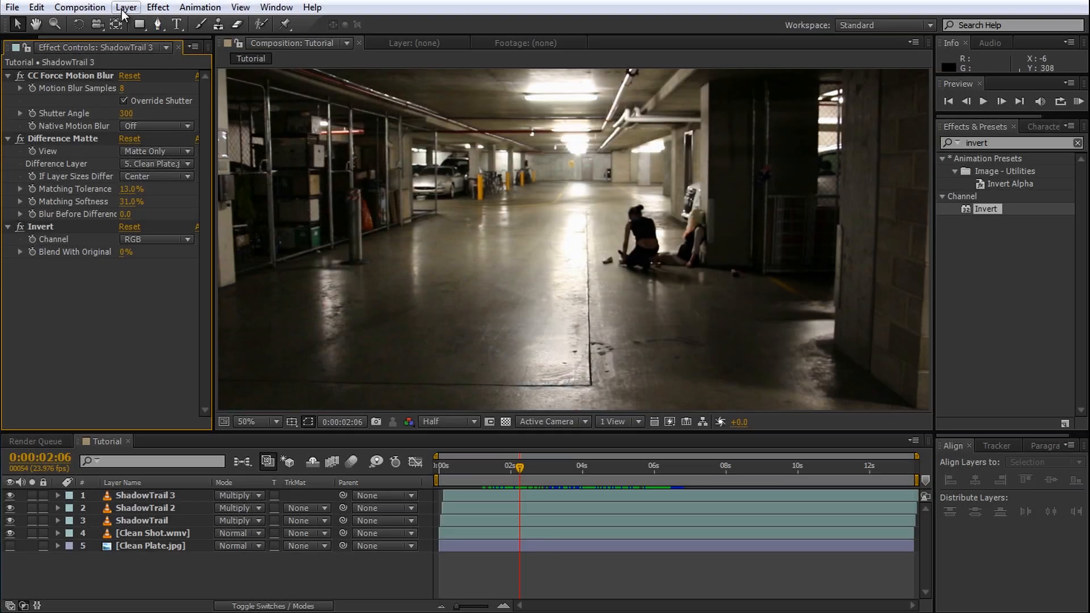
# Create a new solid layer named Particles.
pyautogui.click(126, 7)
pyautogui.moveTo(139, 25)
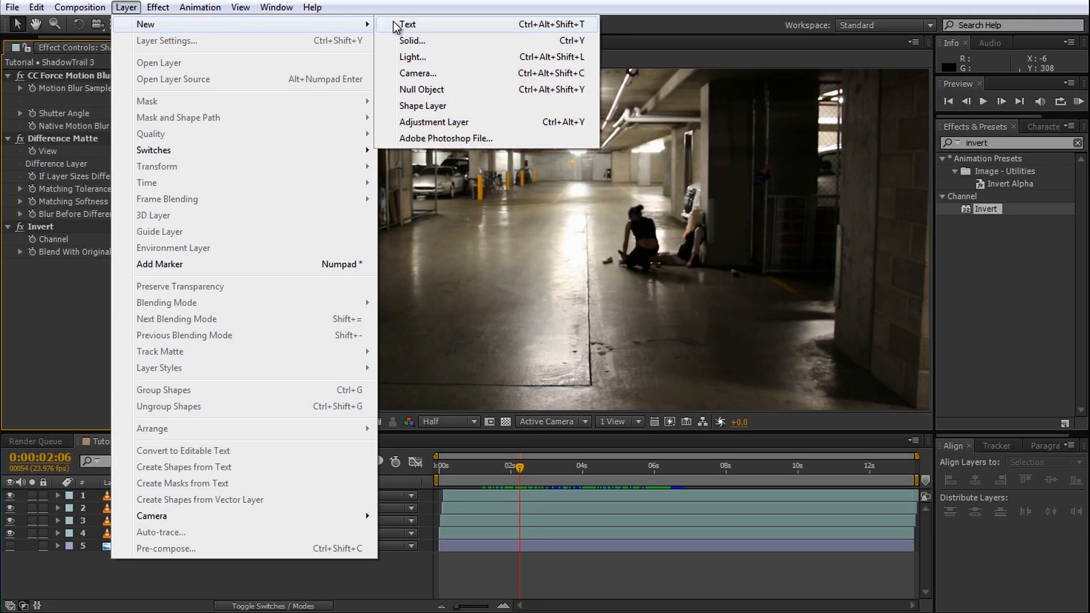
pyautogui.click(408, 38)
pyautogui.write('Particles')
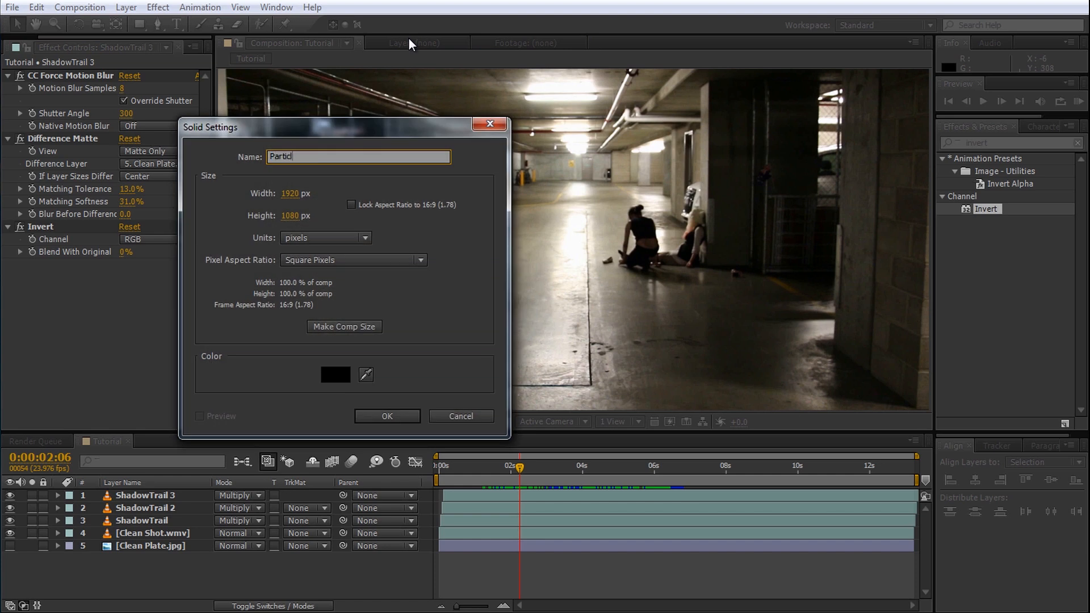
pyautogui.press('Return')
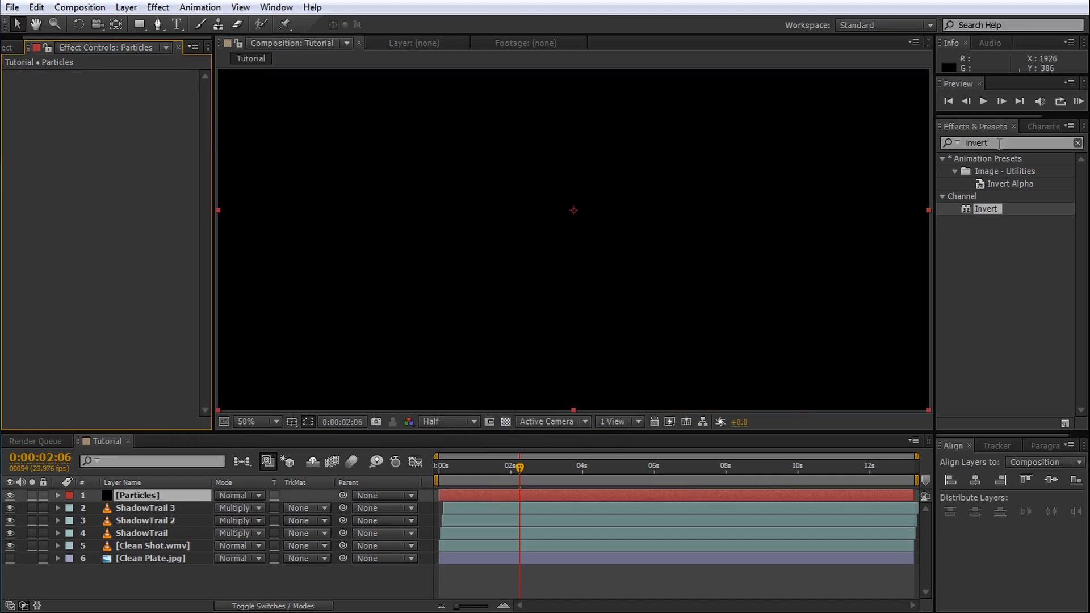
# Apply the CC Particle World effect to the Particles layer.
pyautogui.hotkey('ctrl', '5')
pyautogui.write('particle')
pyautogui.moveTo(1008, 183); pyautogui.dragTo(364, 375)
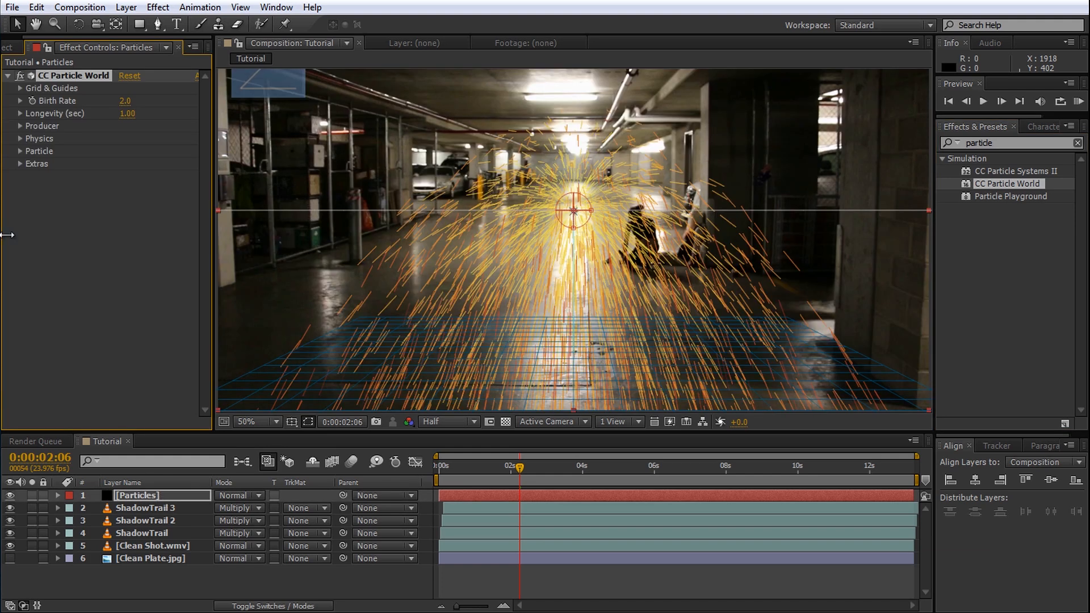
# Hide the grid and horizon guides of CC Particle World.
pyautogui.click(19, 89)
pyautogui.click(124, 150)
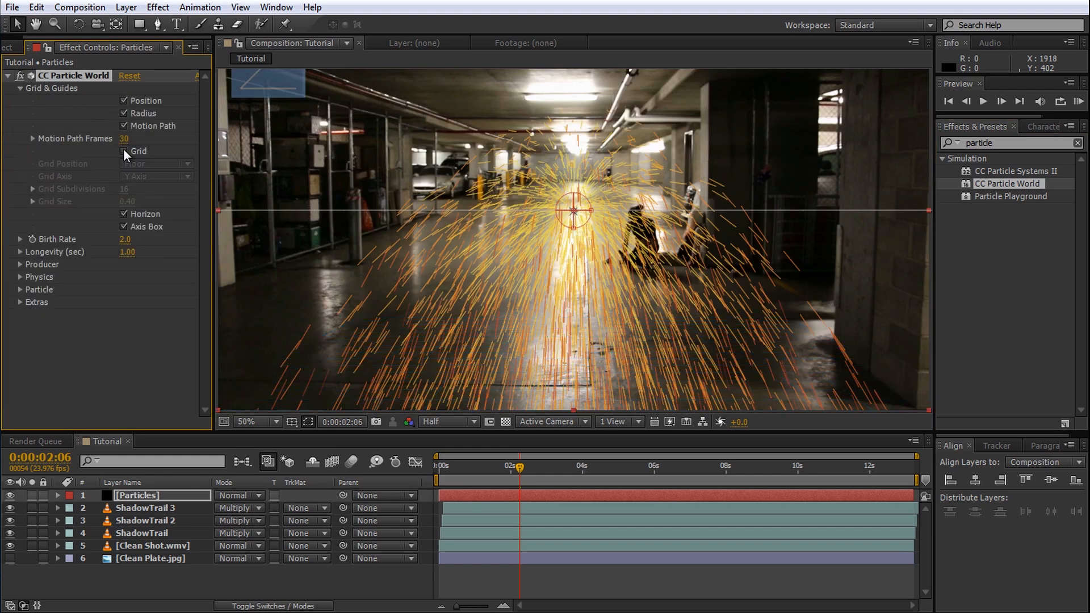
pyautogui.click(122, 212)
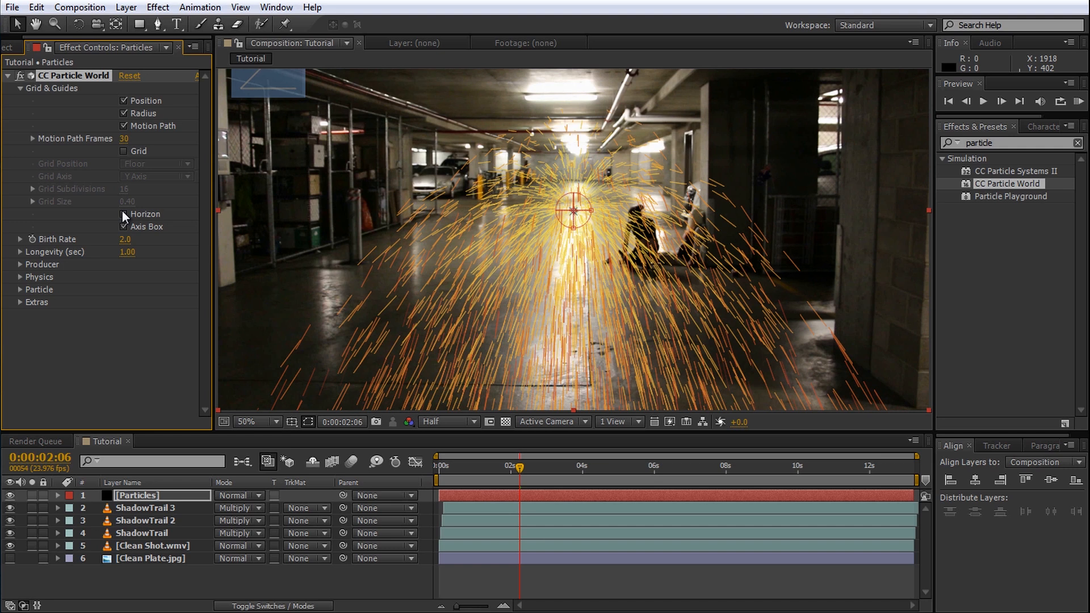
# Set the particle producer's Radius X to 0, Radius Y to 0.055 and Radius Z to 0.
pyautogui.click(20, 265)
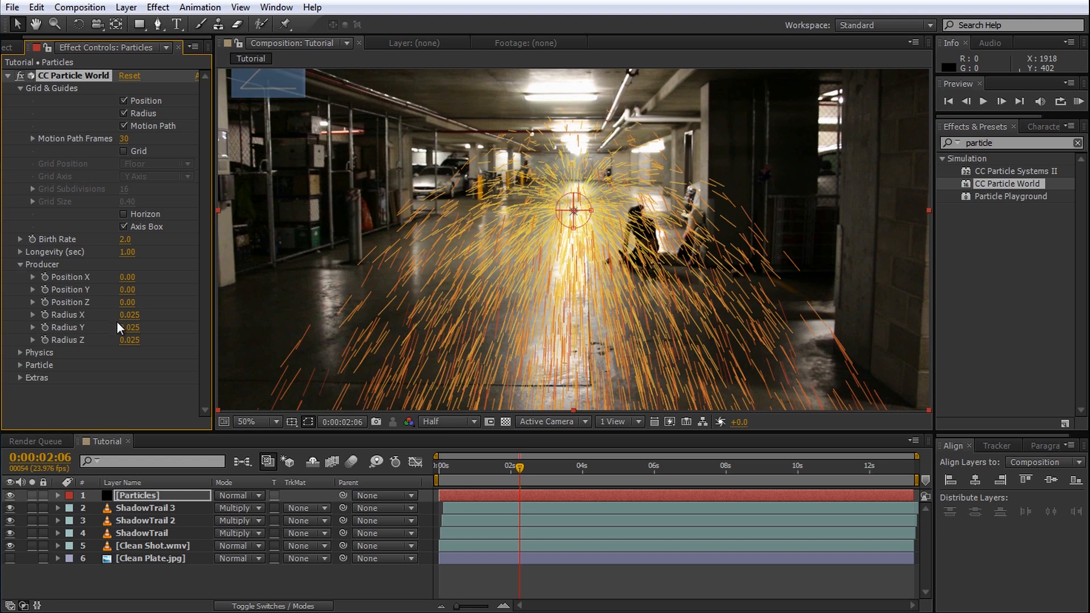
pyautogui.moveTo(131, 322); pyautogui.dragTo(70, 321)
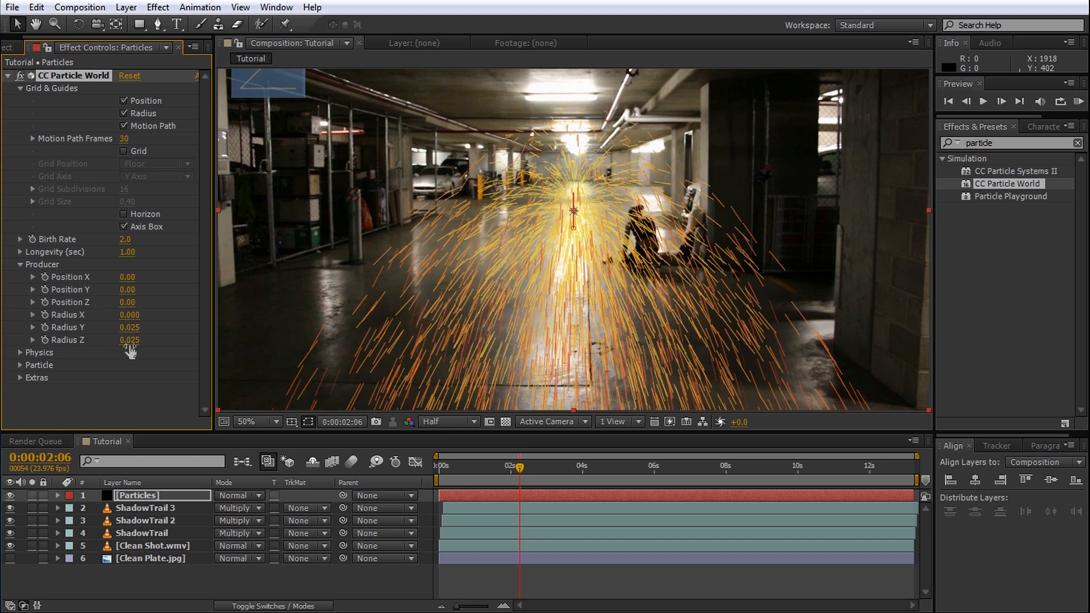
pyautogui.moveTo(130, 341)
pyautogui.mouseDown()
pyautogui.moveTo(71, 343)
pyautogui.moveTo(141, 327)
pyautogui.mouseUp()
# At 0:00:03:13, change the particle type to Faded Sphere.
pyautogui.moveTo(520, 469); pyautogui.dragTo(566, 475)
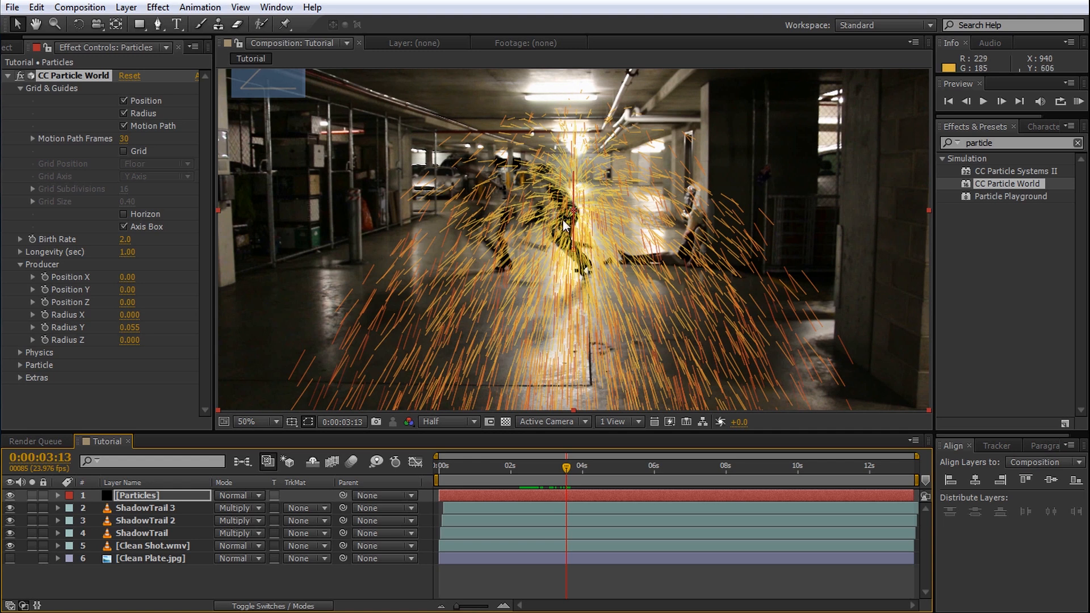
pyautogui.click(20, 365)
pyautogui.click(183, 233)
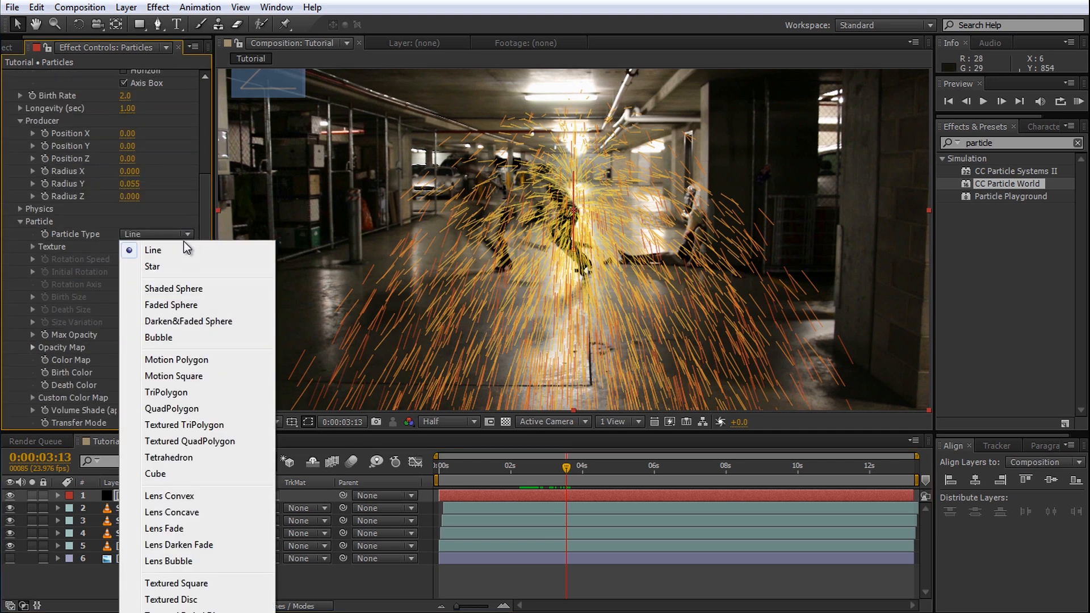
pyautogui.click(173, 304)
# Set both the birth color and the death color of the particles to black.
pyautogui.click(127, 373)
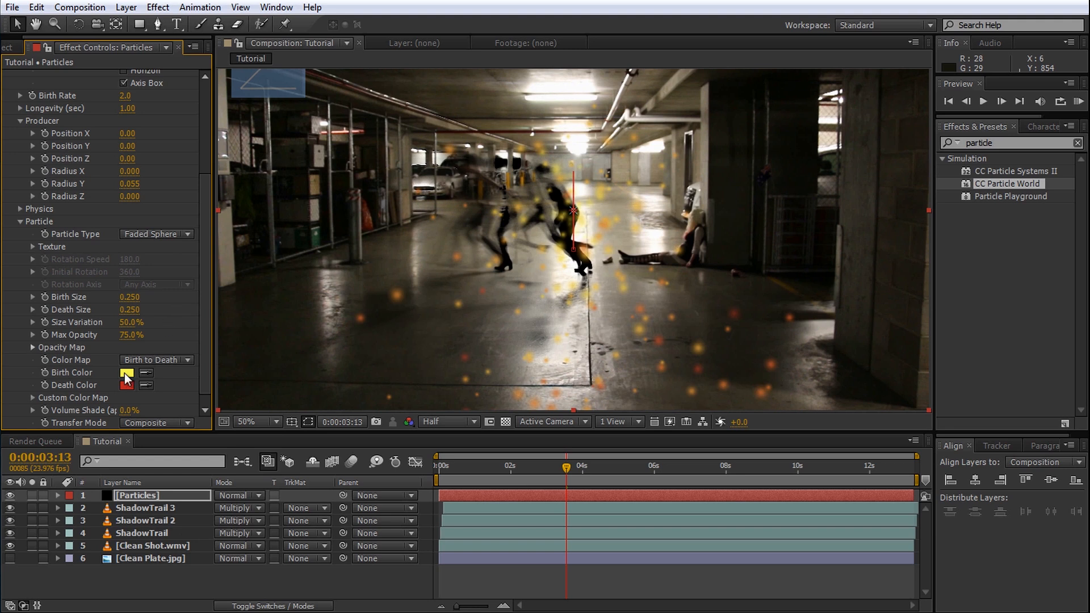
pyautogui.moveTo(928, 347); pyautogui.dragTo(788, 277)
pyautogui.moveTo(779, 352); pyautogui.dragTo(663, 503)
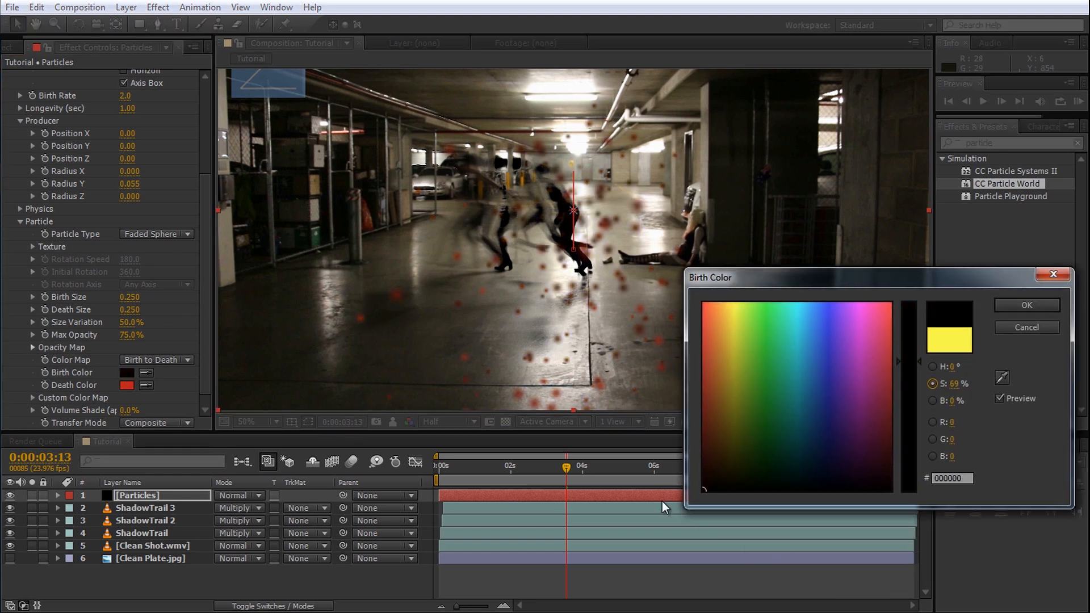
pyautogui.click(1021, 304)
pyautogui.click(127, 385)
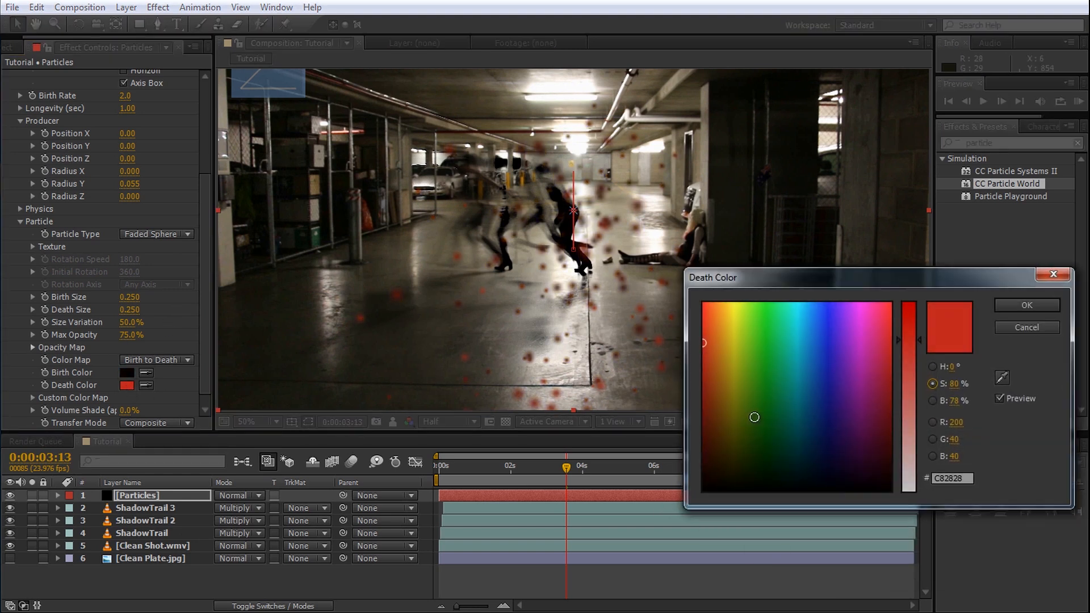
pyautogui.moveTo(754, 418); pyautogui.dragTo(690, 511)
pyautogui.click(1031, 307)
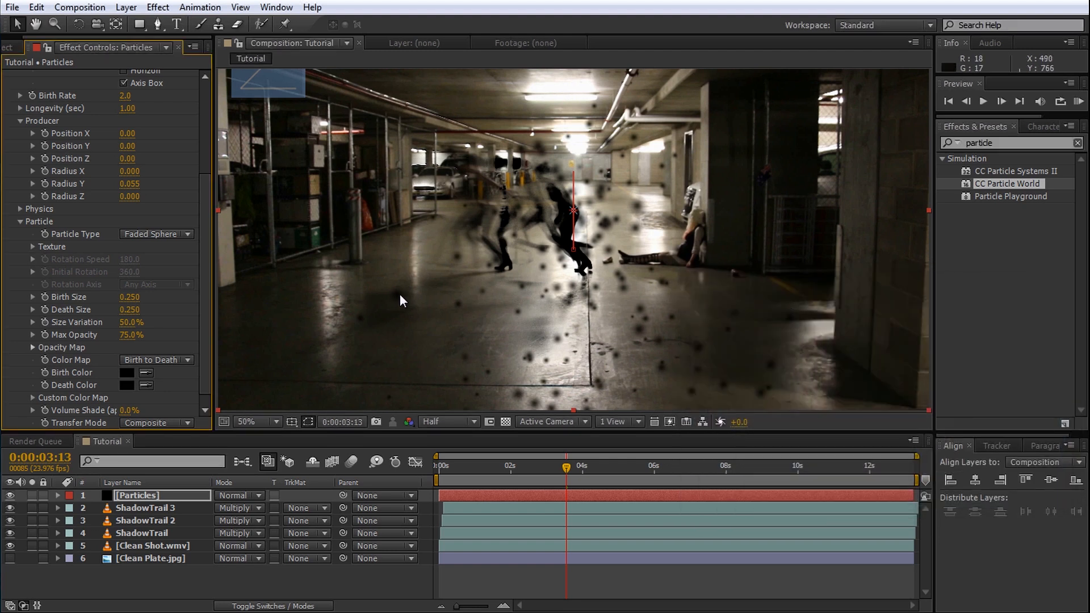
# Set the particles' birth size to 0.150 and death size to 0, and adjust the size variation.
pyautogui.moveTo(139, 304); pyautogui.dragTo(76, 312)
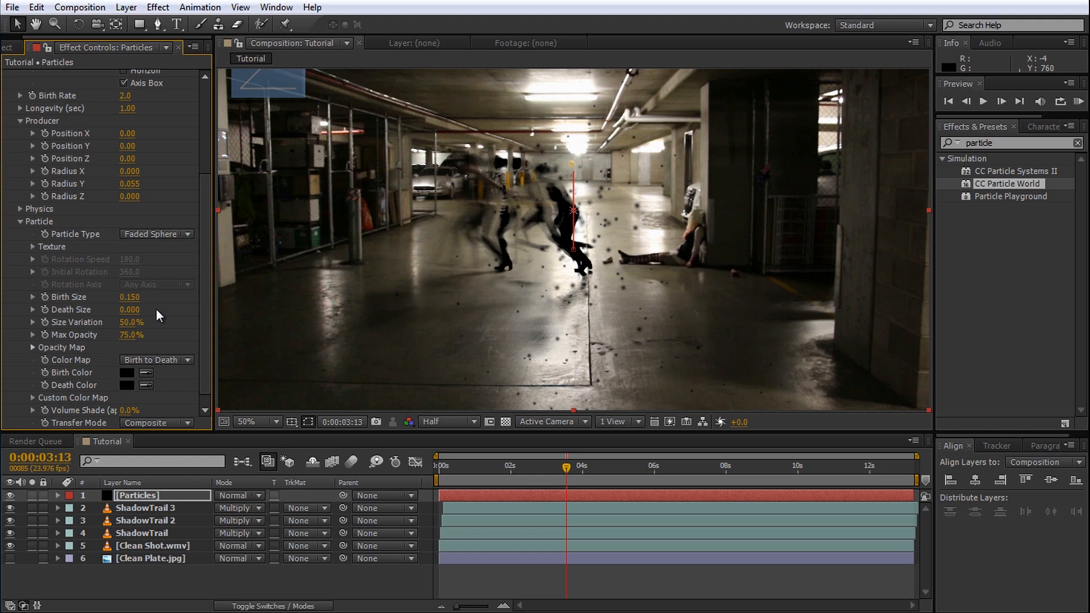
pyautogui.moveTo(138, 322); pyautogui.dragTo(144, 322)
# Set the particle physics to velocity 0, inherit velocity 10% and gravity -0.1.
pyautogui.click(19, 209)
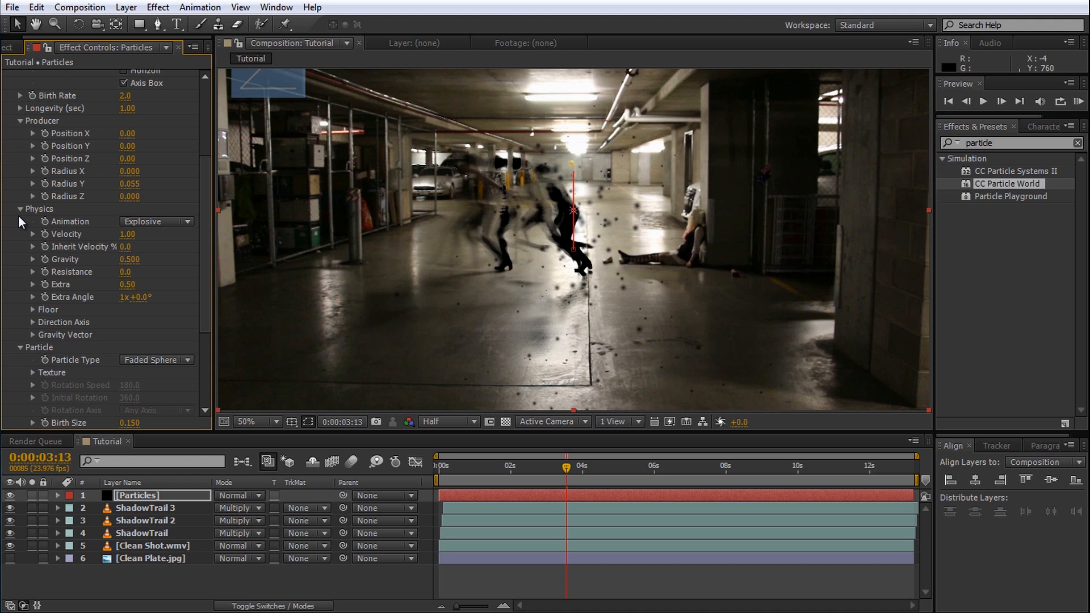
pyautogui.click(132, 234)
pyautogui.write('0')
pyautogui.press('Return')
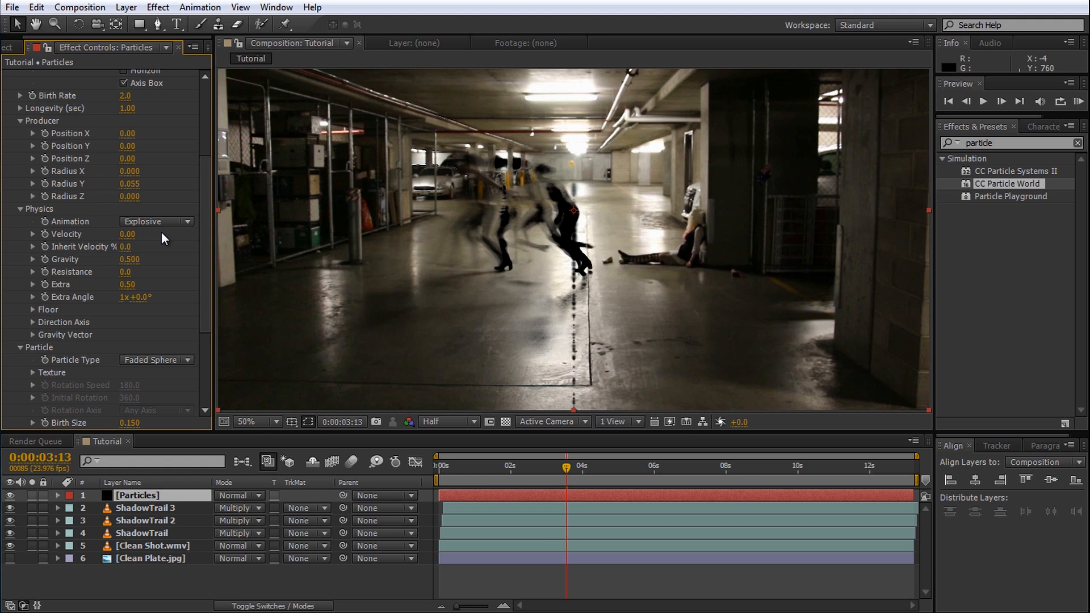
pyautogui.click(125, 247)
pyautogui.write('10')
pyautogui.press('Return')
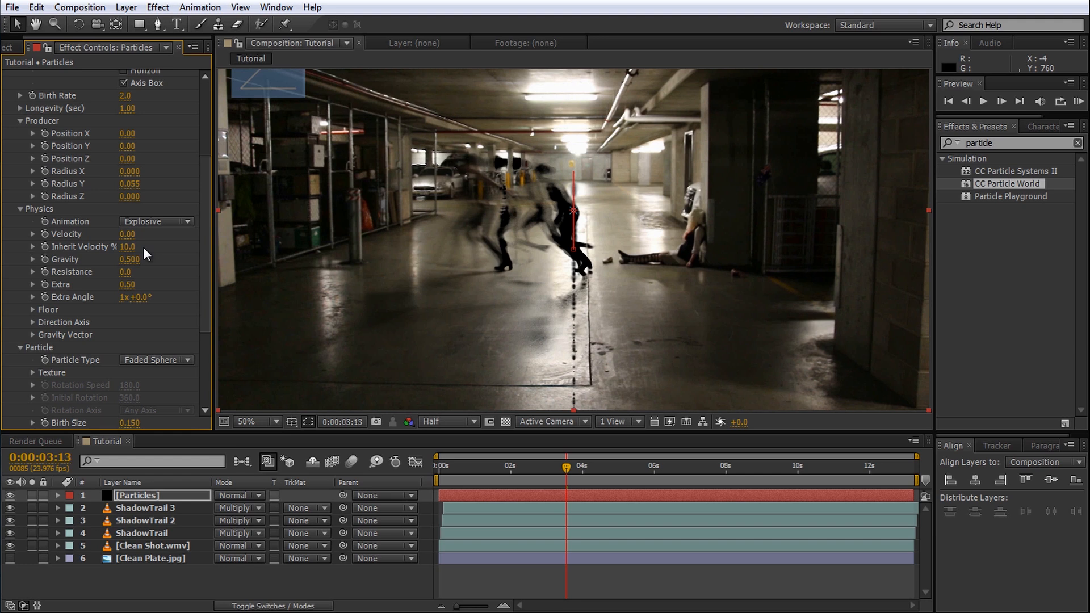
pyautogui.click(129, 259)
pyautogui.write('-0.1')
pyautogui.press('Return')
# At 0:00:03:00, start keyframing the producer's X, Y and Z position and the birth rate, with the birth rate at 0.
pyautogui.moveTo(551, 480); pyautogui.dragTo(547, 486)
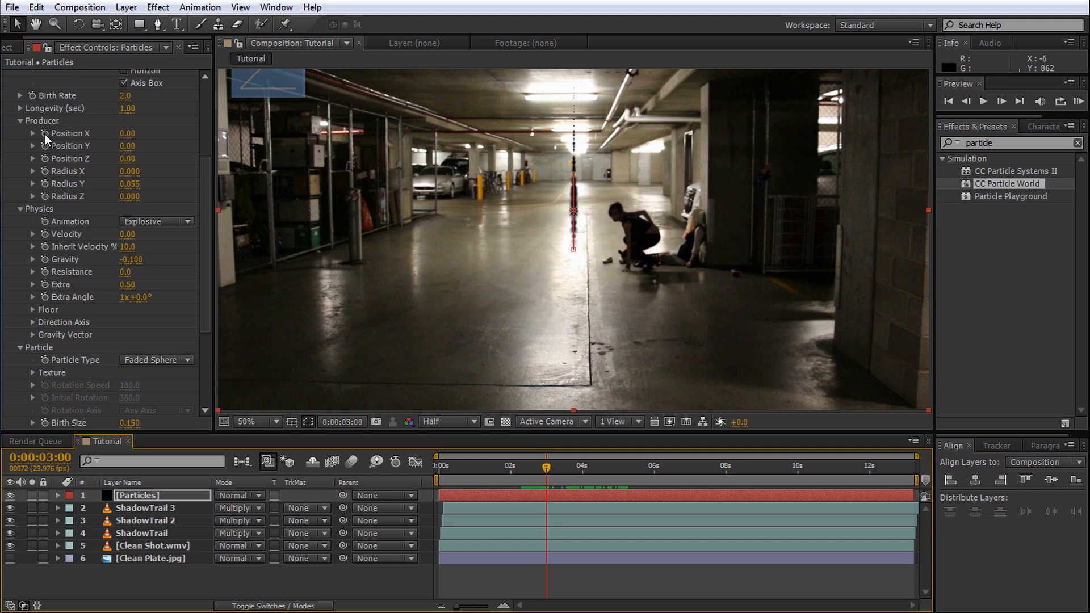
pyautogui.click(46, 159)
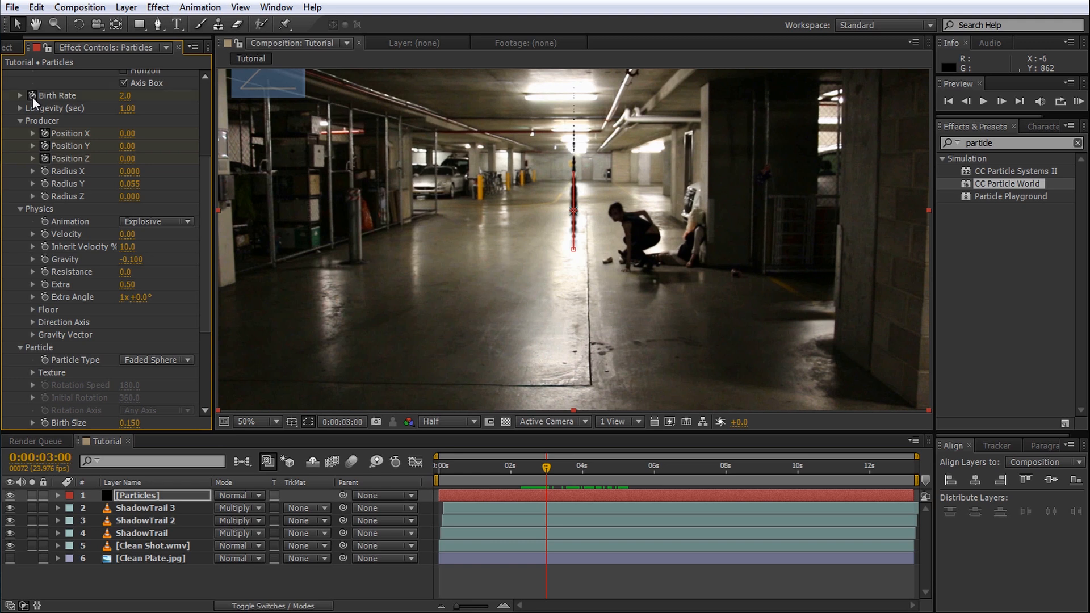
pyautogui.press('u')
pyautogui.click(125, 96)
pyautogui.write('0')
pyautogui.press('Return')
# Move the producer onto the crouching figure, about X 0.10 and Y 0.03, and add a birth rate keyframe six frames along.
pyautogui.moveTo(574, 210); pyautogui.dragTo(644, 235)
pyautogui.hotkey('shift', 'pagedown')
pyautogui.press('pageup')
pyautogui.press('pageup')
pyautogui.press('pageup')
pyautogui.press('pageup')
pyautogui.click(20, 521)
# Raise the birth rate to about 3 at 0:00:03:11 and delete its first keyframe at 0:00:03:00.
pyautogui.press('pagedown')
pyautogui.press('pagedown')
pyautogui.press('pagedown')
pyautogui.press('pagedown')
pyautogui.press('pagedown')
pyautogui.moveTo(222, 522); pyautogui.dragTo(233, 523)
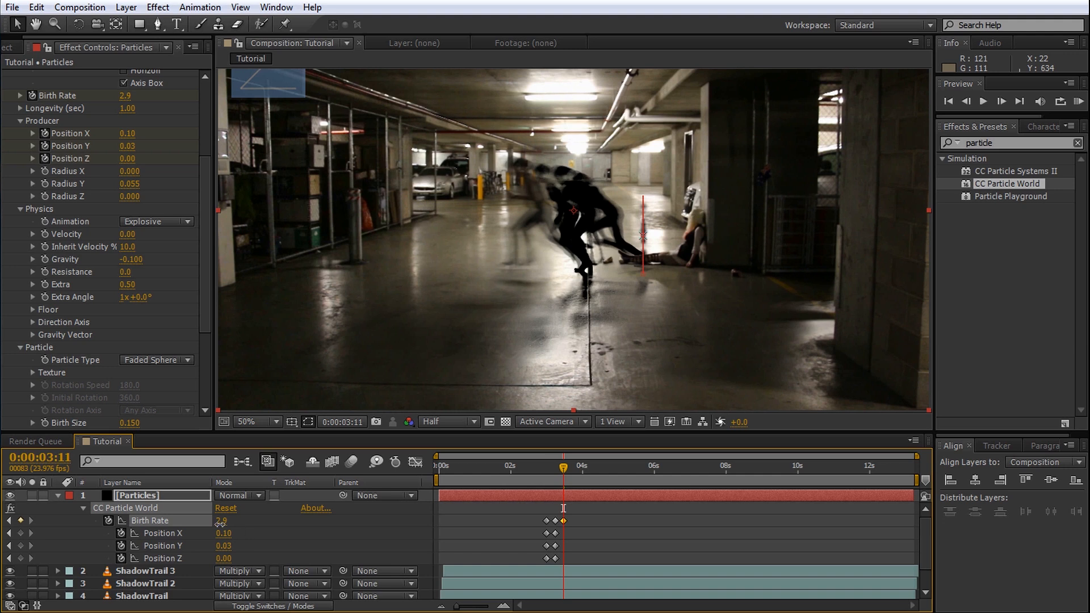
pyautogui.click(318, 525)
pyautogui.click(547, 521)
pyautogui.press('Delete')
# Near the 4-second mark, keyframe the producer's position and move it to the figure by the cage, about X -0.36 and Y -0.01.
pyautogui.moveTo(563, 470); pyautogui.dragTo(582, 472)
pyautogui.click(20, 533)
pyautogui.click(20, 546)
pyautogui.click(20, 558)
pyautogui.moveTo(644, 235); pyautogui.dragTo(319, 206)
# Keyframe the birth rate at 3, and drop it to 0 five frames further along.
pyautogui.moveTo(583, 469)
pyautogui.mouseDown()
pyautogui.moveTo(564, 471)
pyautogui.moveTo(598, 471)
pyautogui.mouseUp()
pyautogui.click(125, 95)
pyautogui.write('3')
pyautogui.press('Return')
pyautogui.click(20, 521)
pyautogui.press('pagedown')
pyautogui.press('pagedown')
pyautogui.press('pagedown')
pyautogui.press('pagedown')
pyautogui.press('pagedown')
pyautogui.click(222, 521)
pyautogui.write('0')
pyautogui.press('Return')
# Hold the 0 birth rate with another keyframe, and raise it back to 3 five frames further along.
pyautogui.click(20, 520)
pyautogui.press('pagedown')
pyautogui.press('pagedown')
pyautogui.press('pagedown')
pyautogui.press('pagedown')
pyautogui.press('pagedown')
pyautogui.click(222, 522)
pyautogui.write('3')
pyautogui.press('Return')
pyautogui.click(477, 552)
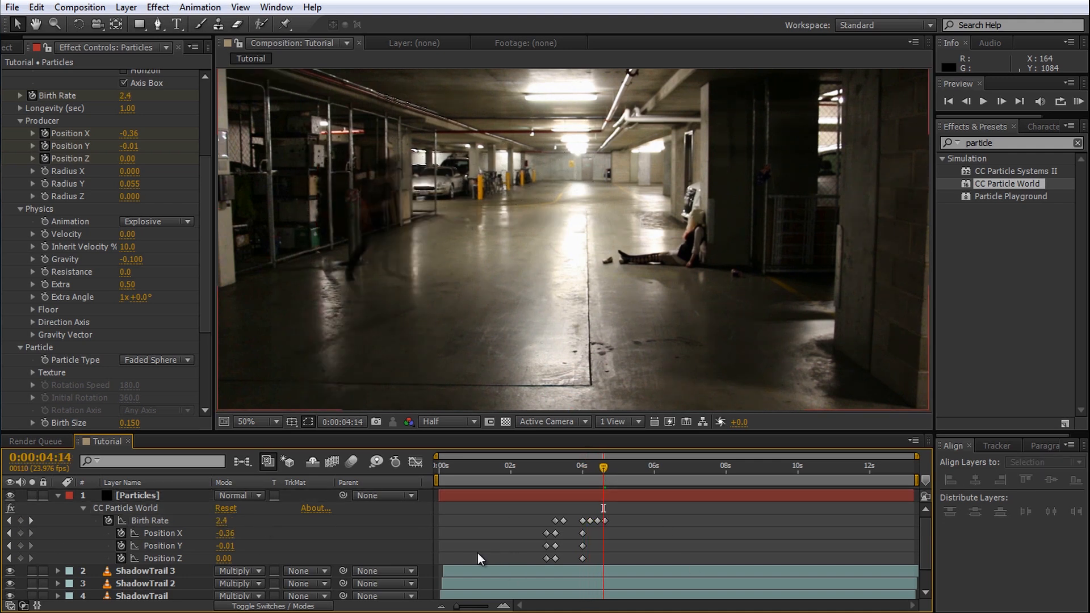
# Hold the producer's position with keyframes five frames back, and move it to the pillar, about X 0.34 and Y 0.07, just past 5 seconds.
pyautogui.press('pageup')
pyautogui.press('pageup')
pyautogui.press('pageup')
pyautogui.press('pageup')
pyautogui.press('pageup')
pyautogui.click(21, 533)
pyautogui.click(20, 545)
pyautogui.click(20, 558)
pyautogui.moveTo(598, 469); pyautogui.dragTo(621, 470)
pyautogui.moveTo(319, 207); pyautogui.dragTo(804, 257)
# Add a birth rate keyframe where the producer reaches the pillar, and drop the rate to 0 five frames further along.
pyautogui.press('pageup')
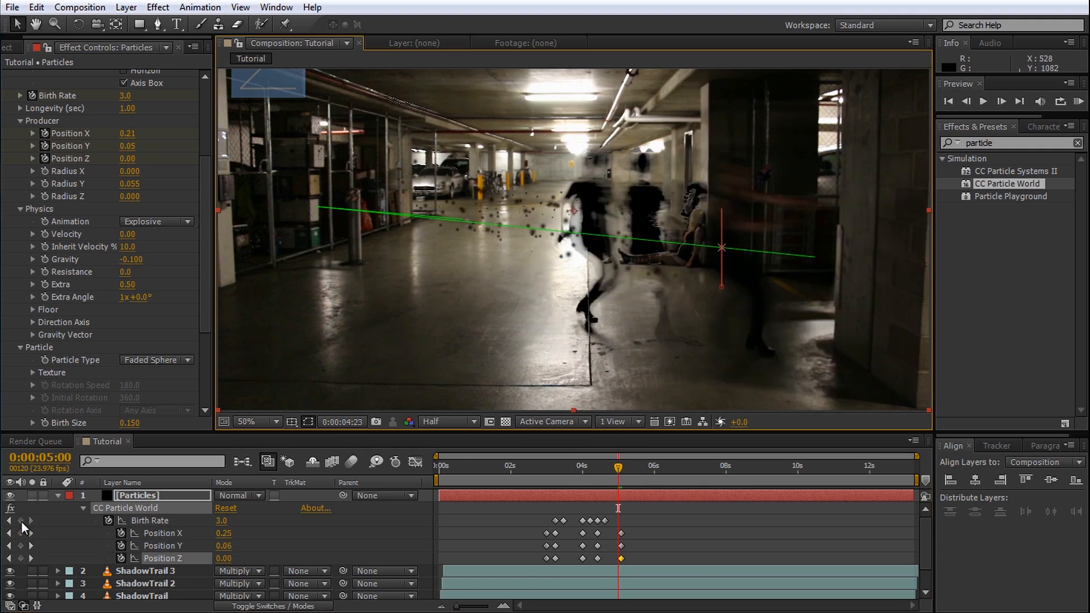
pyautogui.press('pagedown')
pyautogui.click(21, 521)
pyautogui.press('pagedown')
pyautogui.press('pagedown')
pyautogui.press('pagedown')
pyautogui.press('pagedown')
pyautogui.press('pagedown')
pyautogui.click(222, 521)
pyautogui.write('0')
pyautogui.press('Return')
# Add holding keyframes for position and birth rate at 0:00:05:15, and raise the birth rate to 3 five frames further along.
pyautogui.moveTo(628, 469); pyautogui.dragTo(641, 470)
pyautogui.click(20, 533)
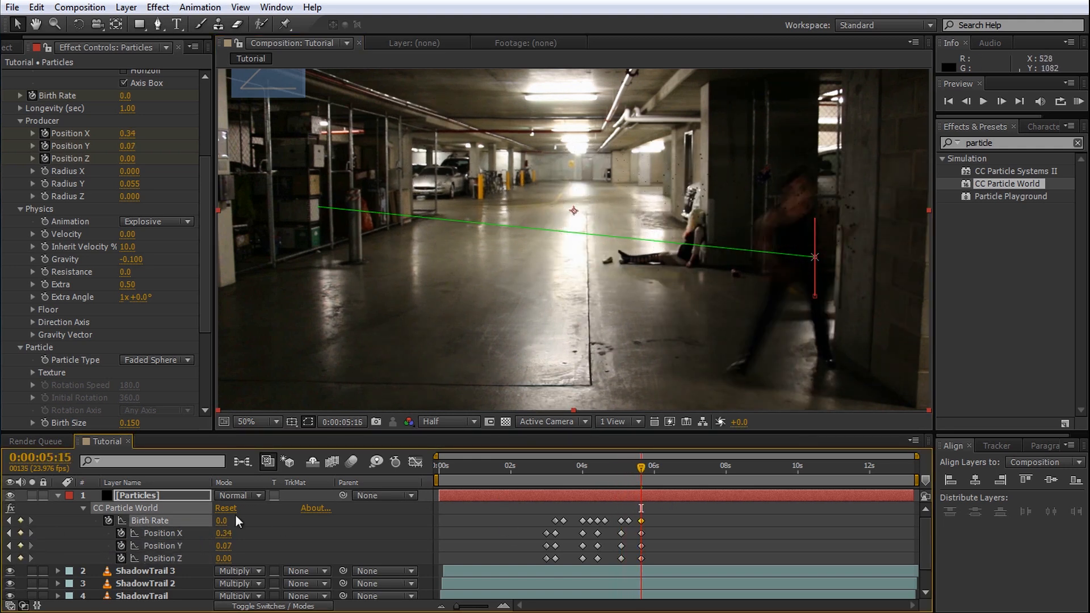
pyautogui.press('pagedown')
pyautogui.press('pagedown')
pyautogui.press('pagedown')
pyautogui.press('pagedown')
pyautogui.press('pagedown')
pyautogui.click(221, 521)
pyautogui.write('3')
pyautogui.press('Return')
pyautogui.click(697, 505)
# At 0:00:06:10, move the producer to the lower-left edge of the frame, about X -0.46 and Y 0.30.
pyautogui.click(641, 533)
pyautogui.press('pagedown')
pyautogui.press('pagedown')
pyautogui.press('pagedown')
pyautogui.press('pagedown')
pyautogui.press('pagedown')
pyautogui.press('pagedown')
pyautogui.press('pagedown')
pyautogui.press('pagedown')
pyautogui.press('pagedown')
pyautogui.press('pagedown')
pyautogui.press('pagedown')
pyautogui.press('pagedown')
pyautogui.press('pagedown')
pyautogui.press('pagedown')
pyautogui.moveTo(815, 257); pyautogui.dragTo(248, 422)
# Add a birth rate keyframe at 0:00:06:10, drop the rate to 0 five frames further along, and preview the particle trail.
pyautogui.press('pagedown')
pyautogui.press('pagedown')
pyautogui.press('pagedown')
pyautogui.press('pagedown')
pyautogui.press('pagedown')
pyautogui.press('pageup')
pyautogui.press('pageup')
pyautogui.press('pageup')
pyautogui.press('pageup')
pyautogui.click(21, 521)
pyautogui.press('pagedown')
pyautogui.press('pagedown')
pyautogui.press('pagedown')
pyautogui.press('pagedown')
pyautogui.press('pagedown')
pyautogui.click(222, 522)
pyautogui.write('0')
pyautogui.press('Return')
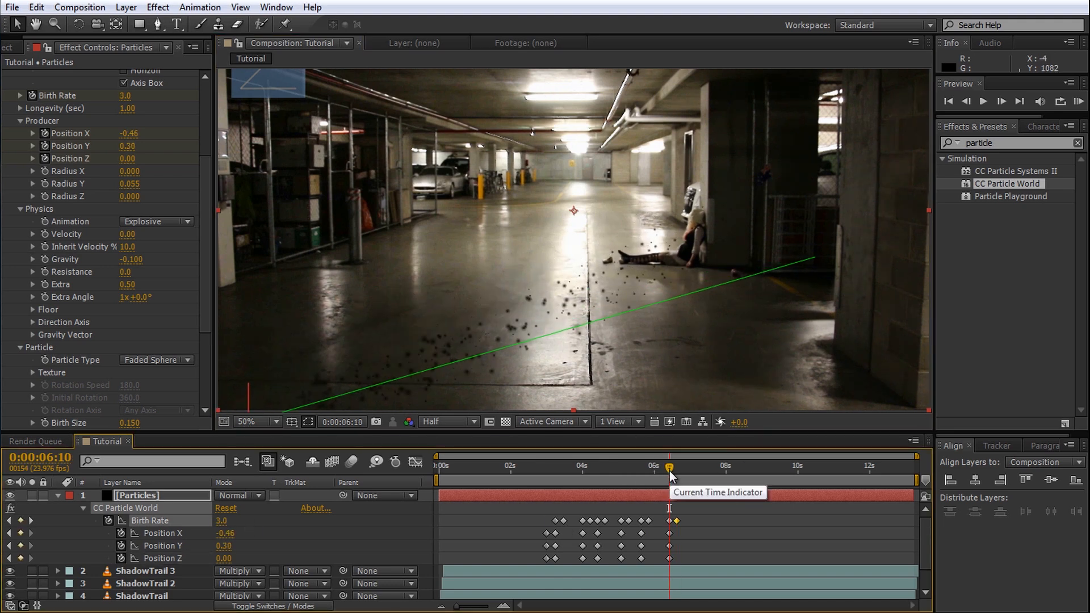
pyautogui.press('space')
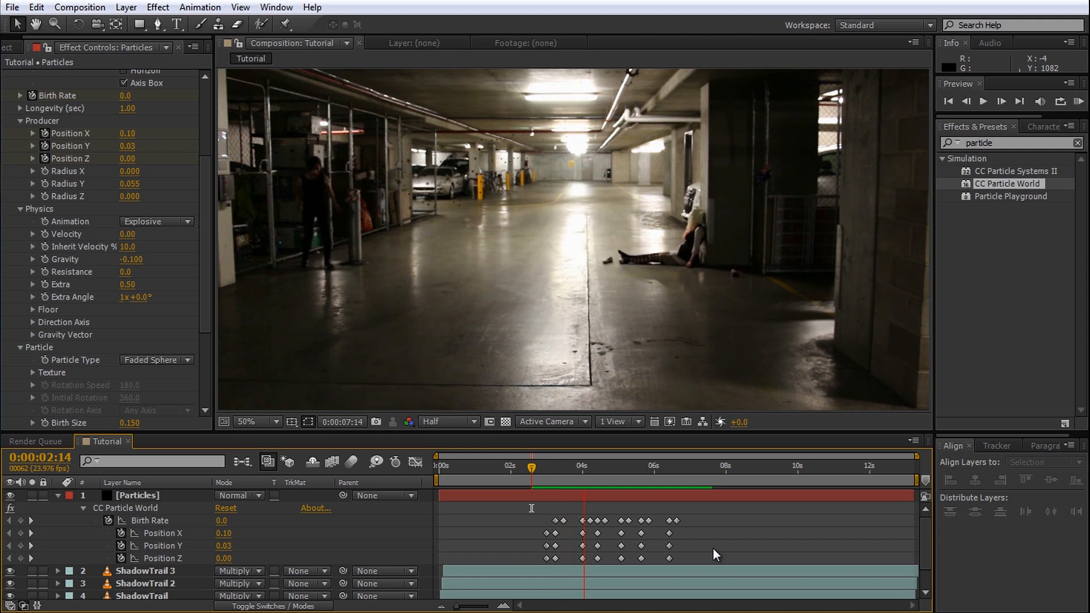